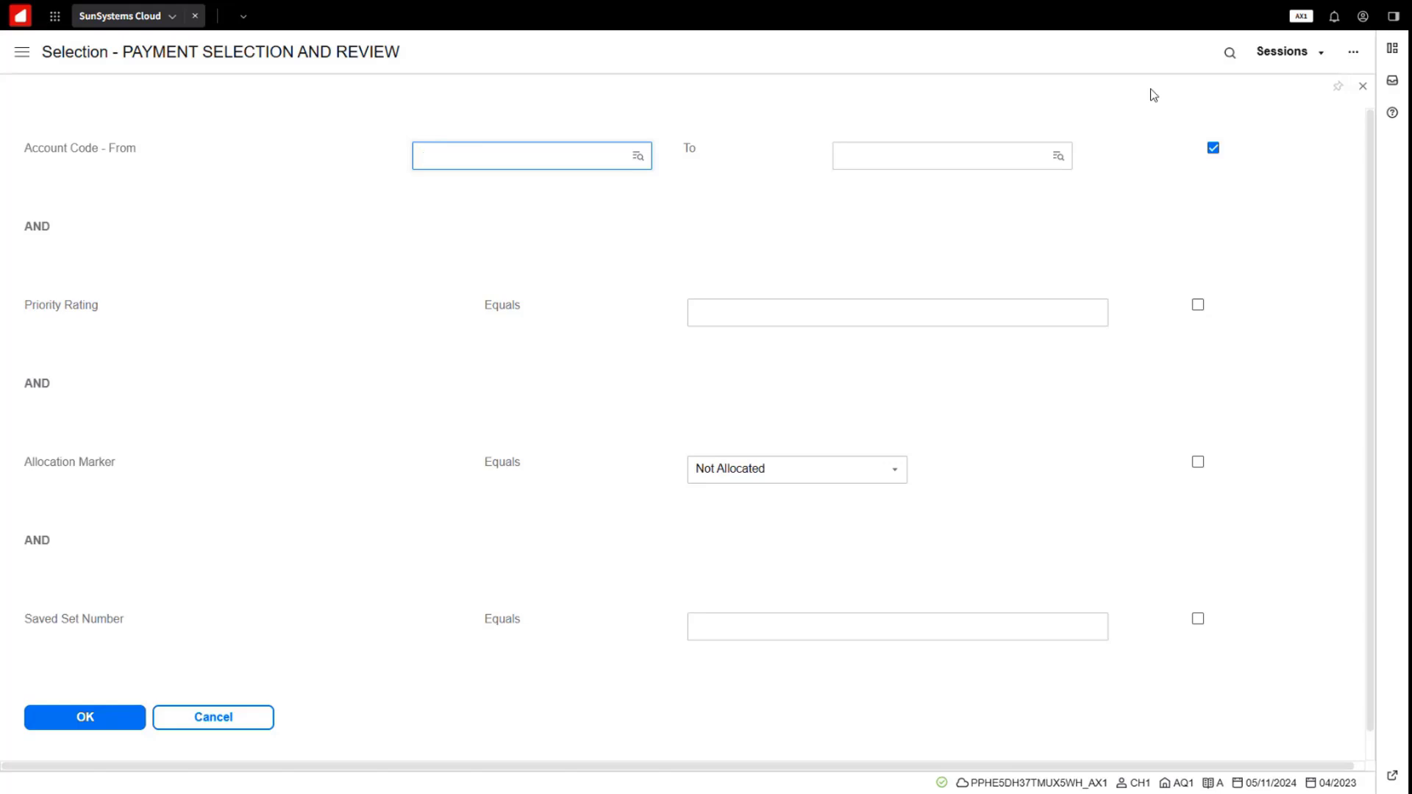
Step: Run the payment selection for account codes 81035 to 81037, with the Priority Rating and Saved Set Number checkboxes ticked
{"action": "type", "text": "81035"}
{"action": "left_click", "coordinate": [853, 153]}
{"action": "type", "text": "81037"}
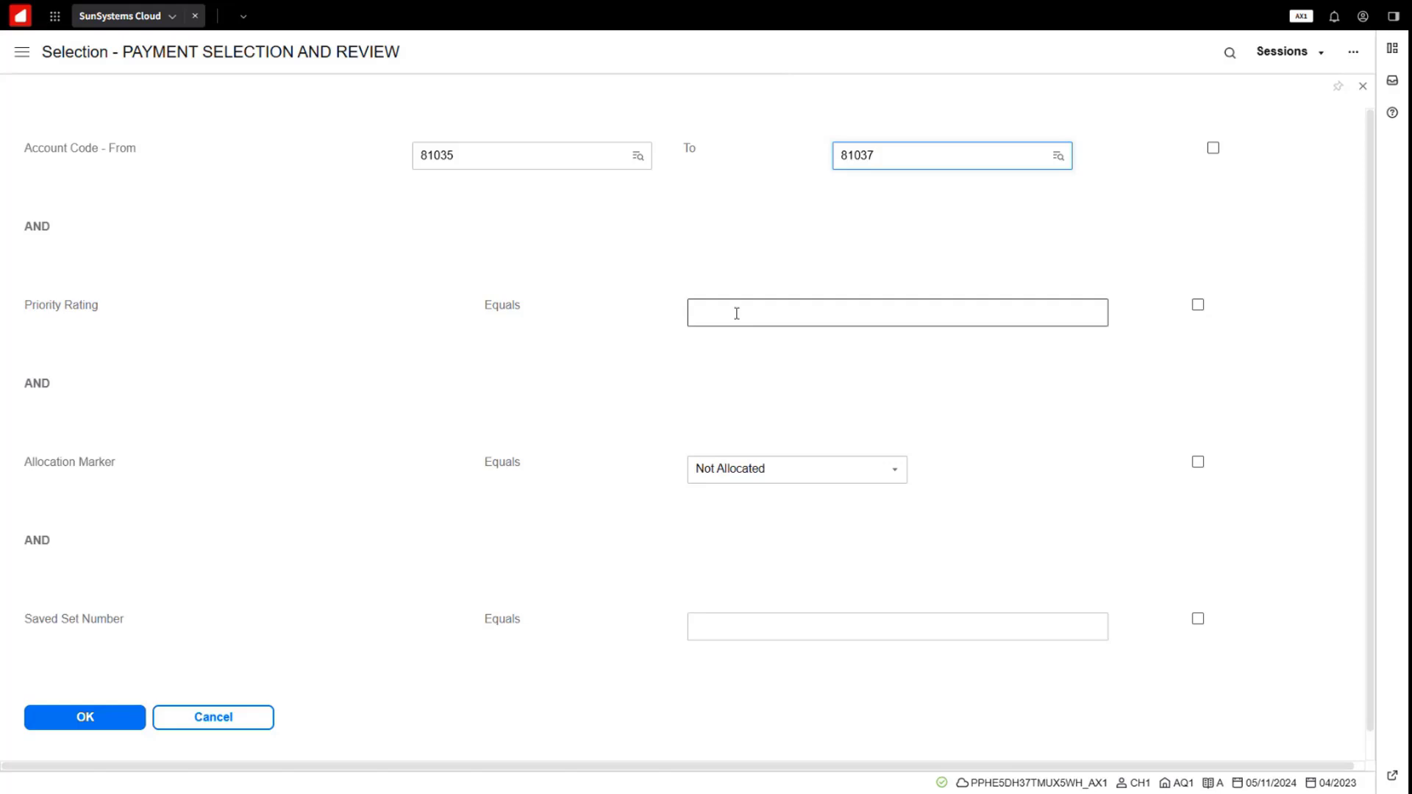
{"action": "left_click", "coordinate": [1199, 306]}
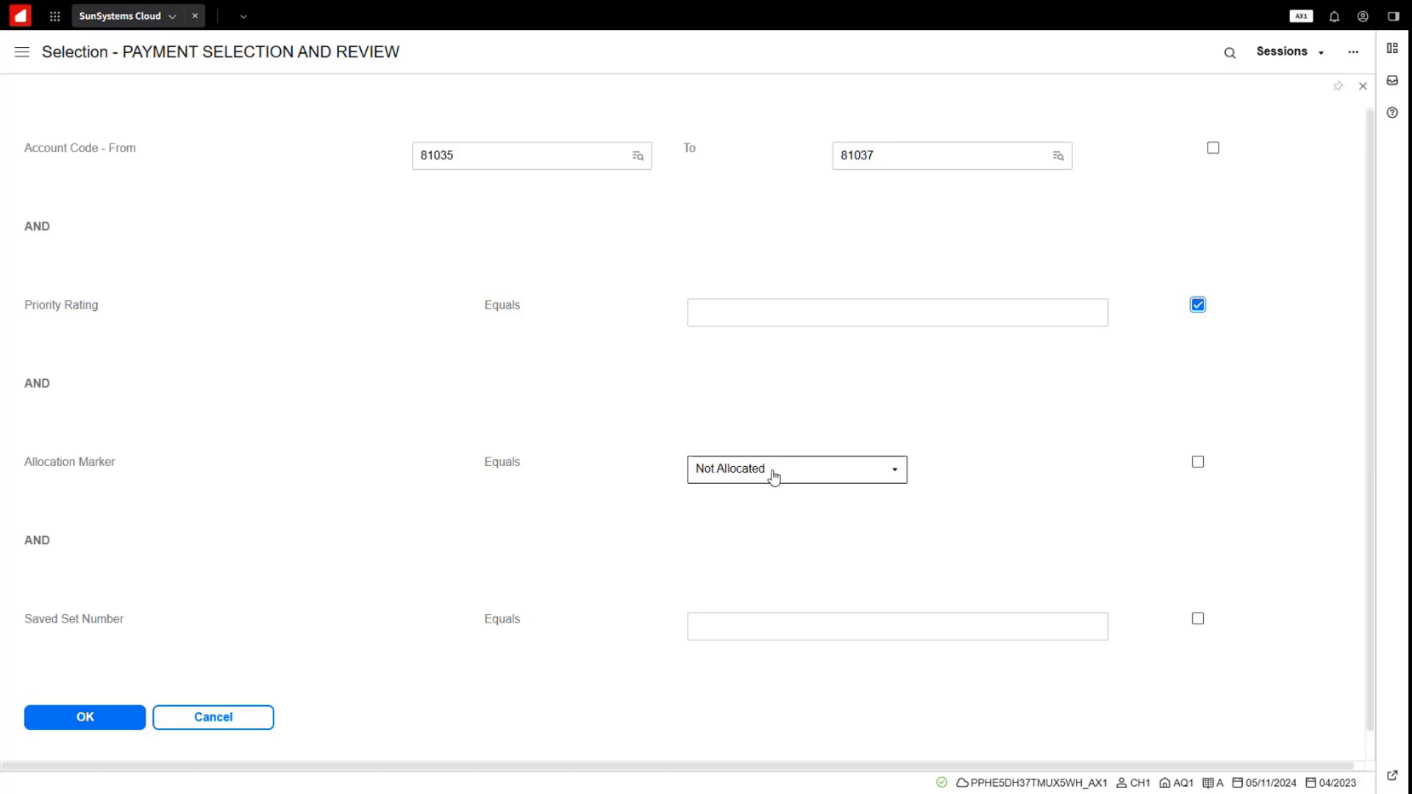
{"action": "left_click", "coordinate": [743, 625]}
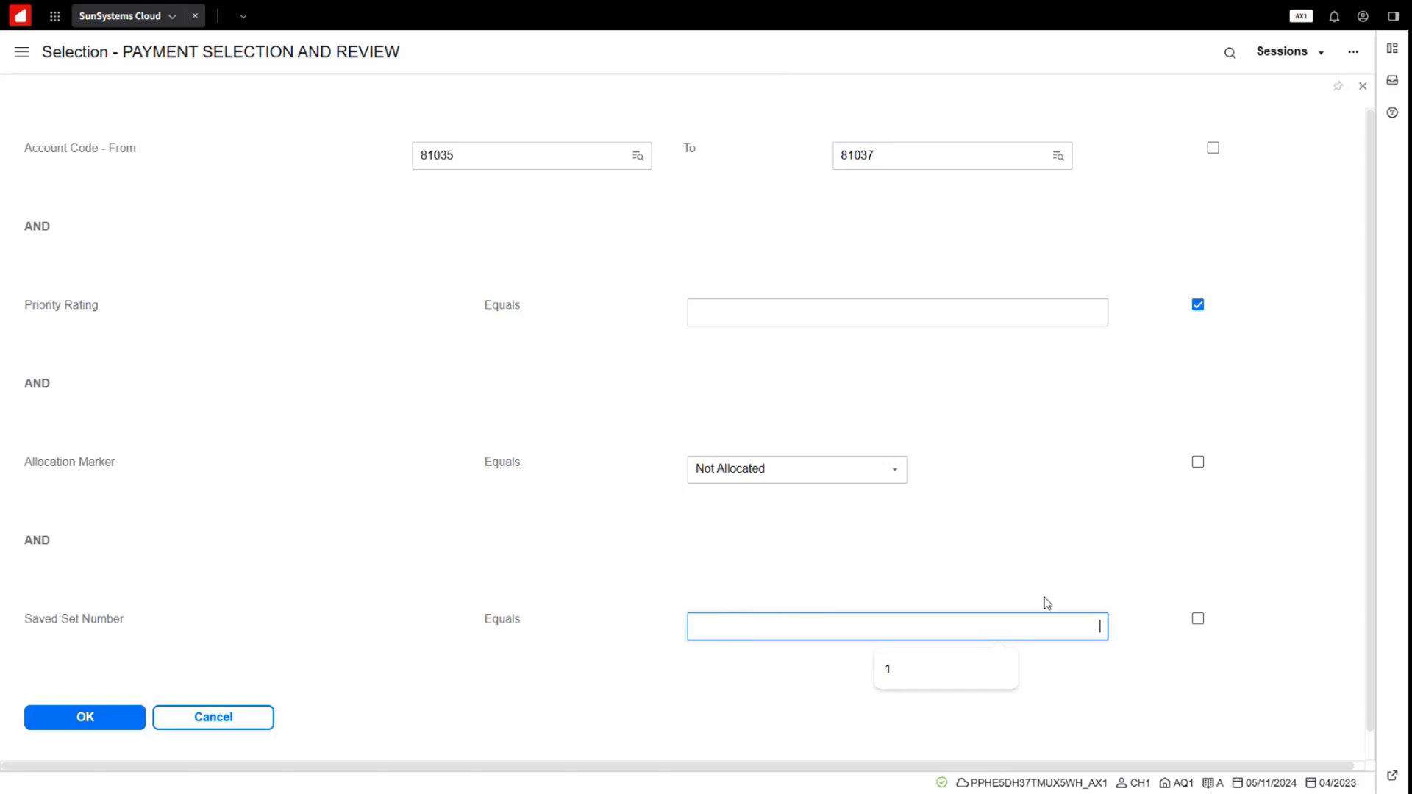
{"action": "left_click", "coordinate": [1198, 618]}
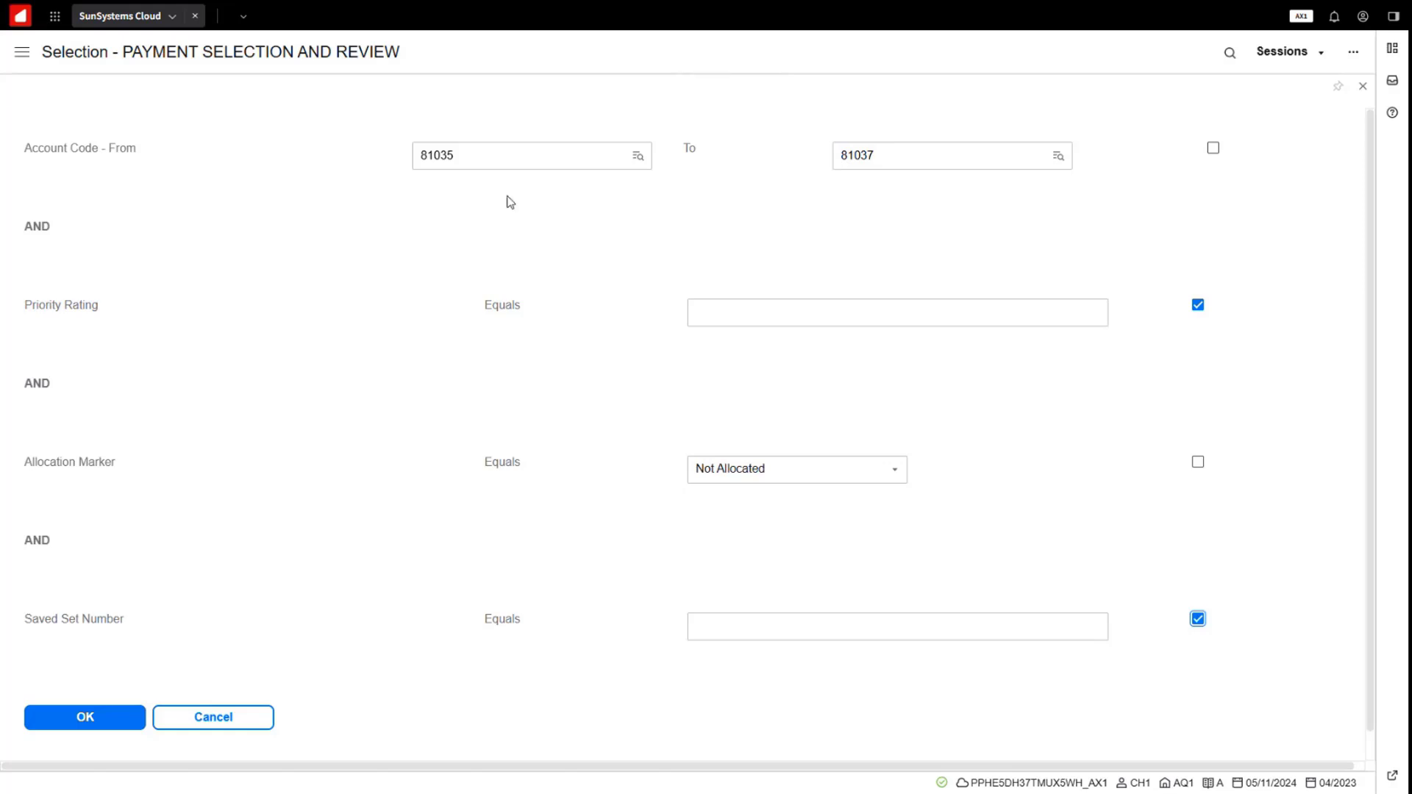
{"action": "left_click", "coordinate": [92, 723]}
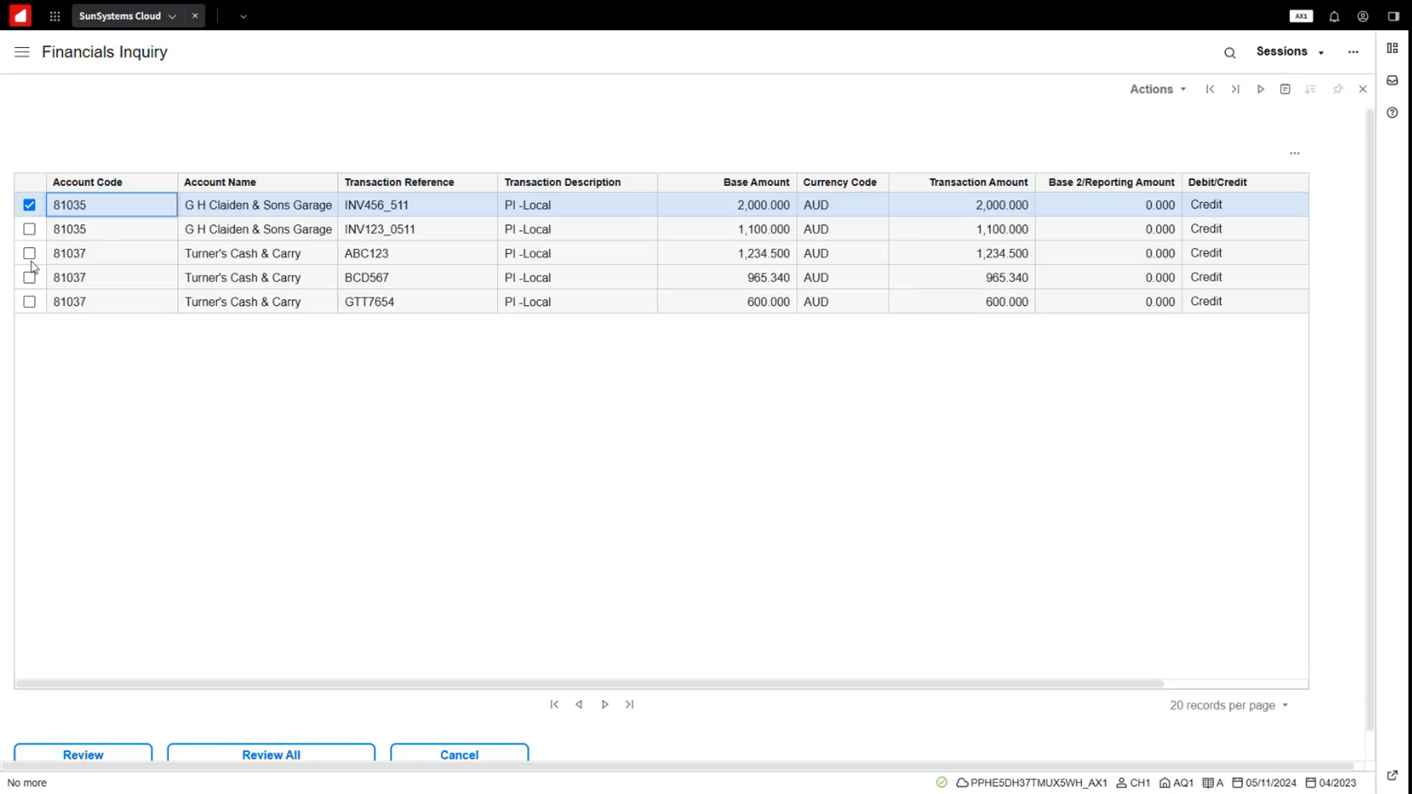
Step: Select only transactions INV123_0511, BCD567 and GTT7654 and send them for review
{"action": "left_click", "coordinate": [30, 207]}
{"action": "left_click", "coordinate": [29, 230]}
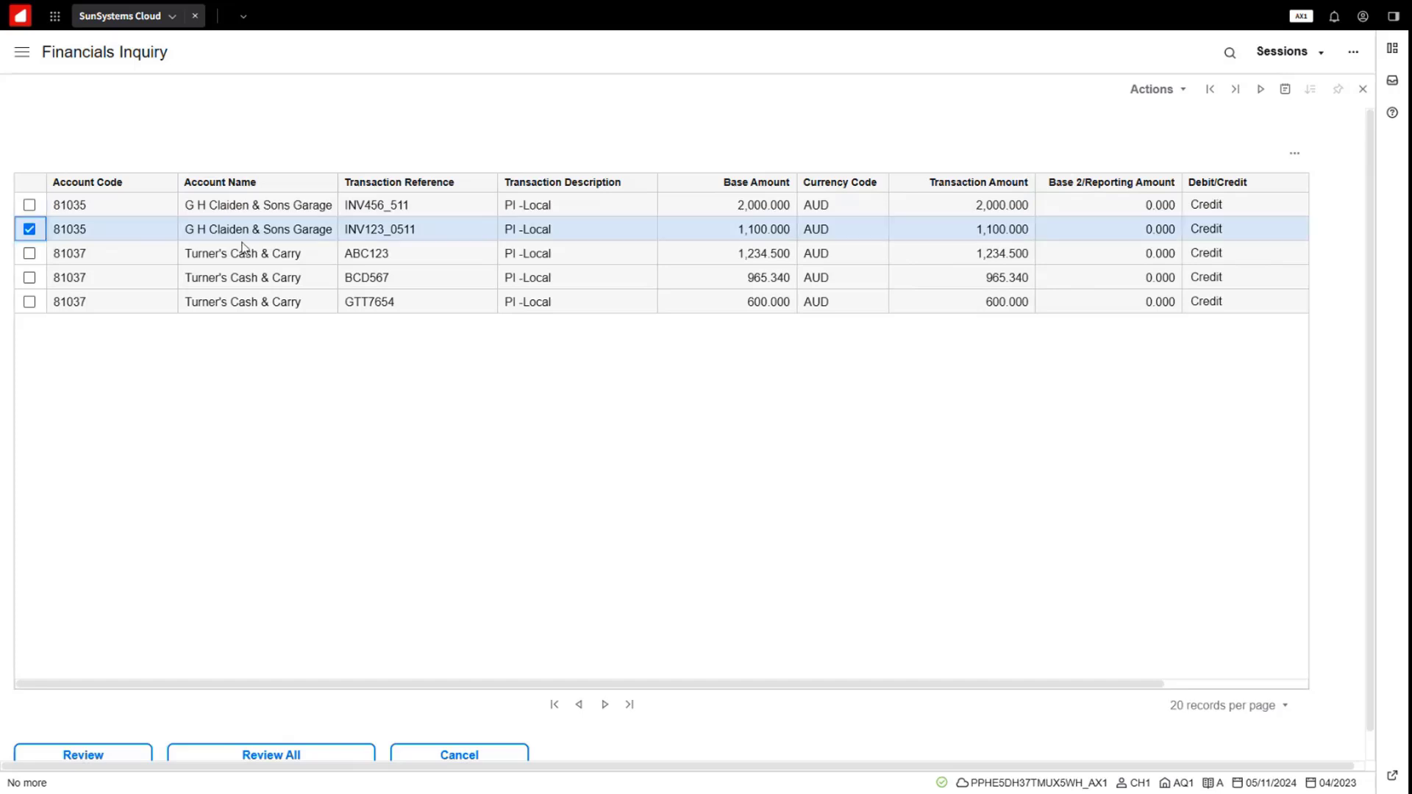
{"action": "left_click", "coordinate": [30, 278]}
{"action": "left_click", "coordinate": [29, 302]}
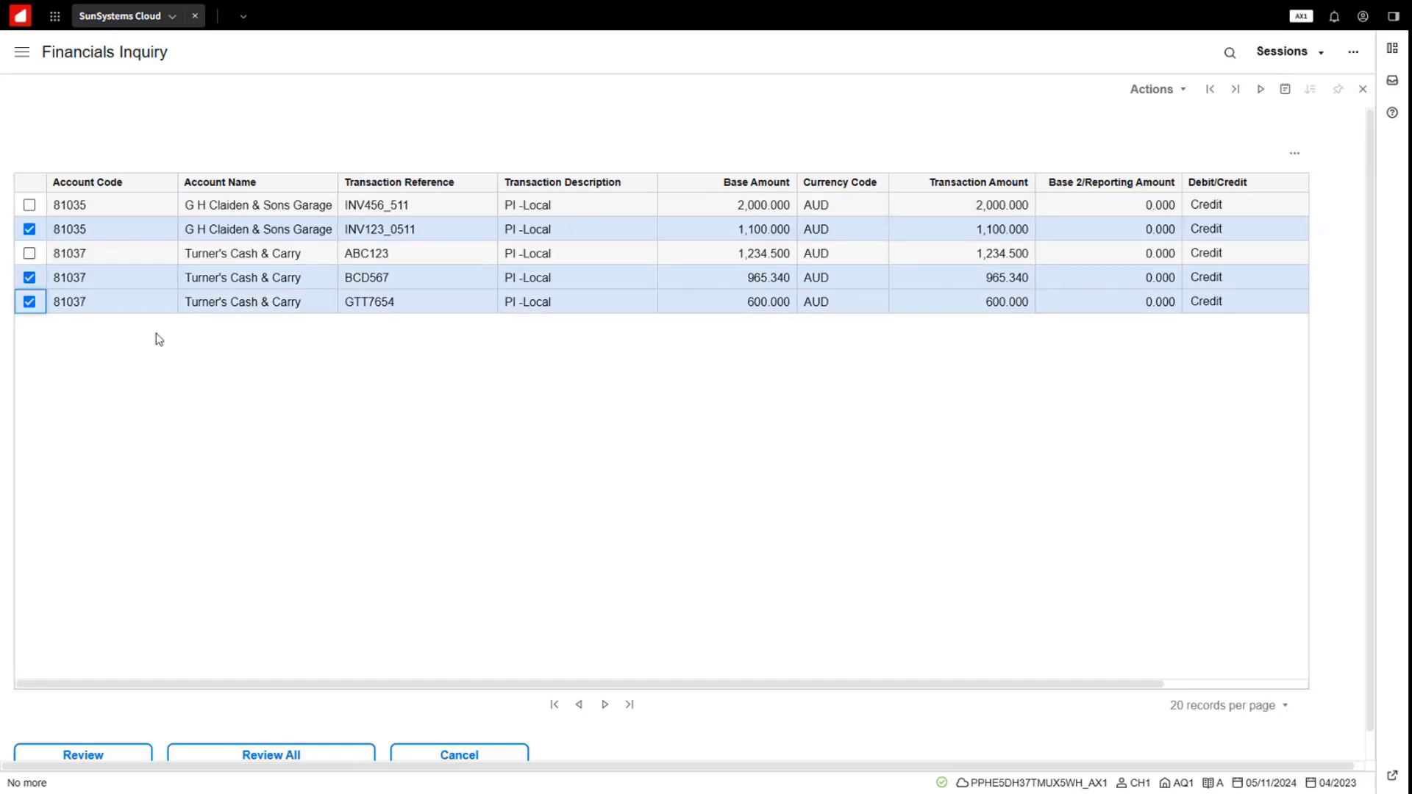
{"action": "left_click", "coordinate": [110, 302]}
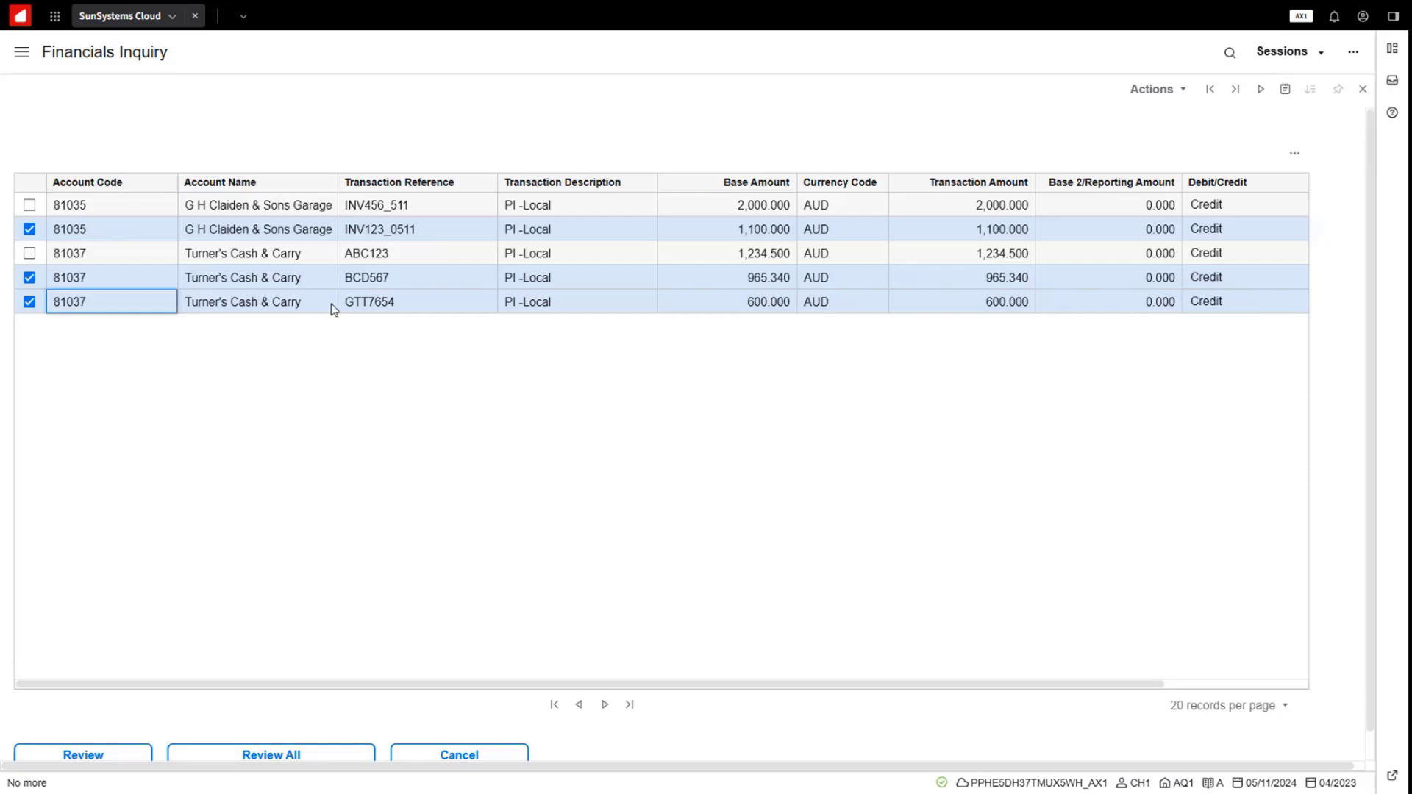
{"action": "left_click", "coordinate": [103, 758]}
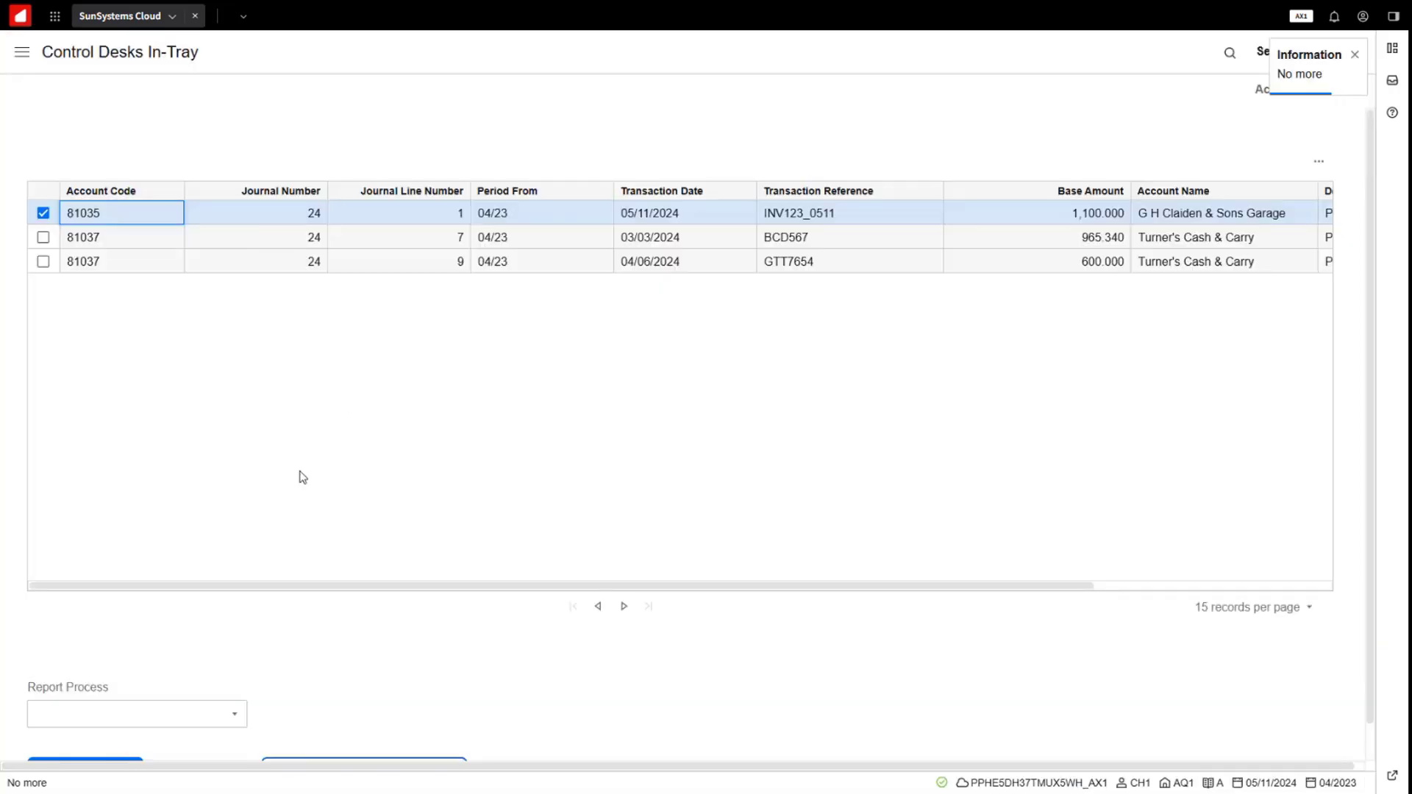
Step: Run the Saved Set Process on the transactions under review
{"action": "left_click", "coordinate": [234, 716]}
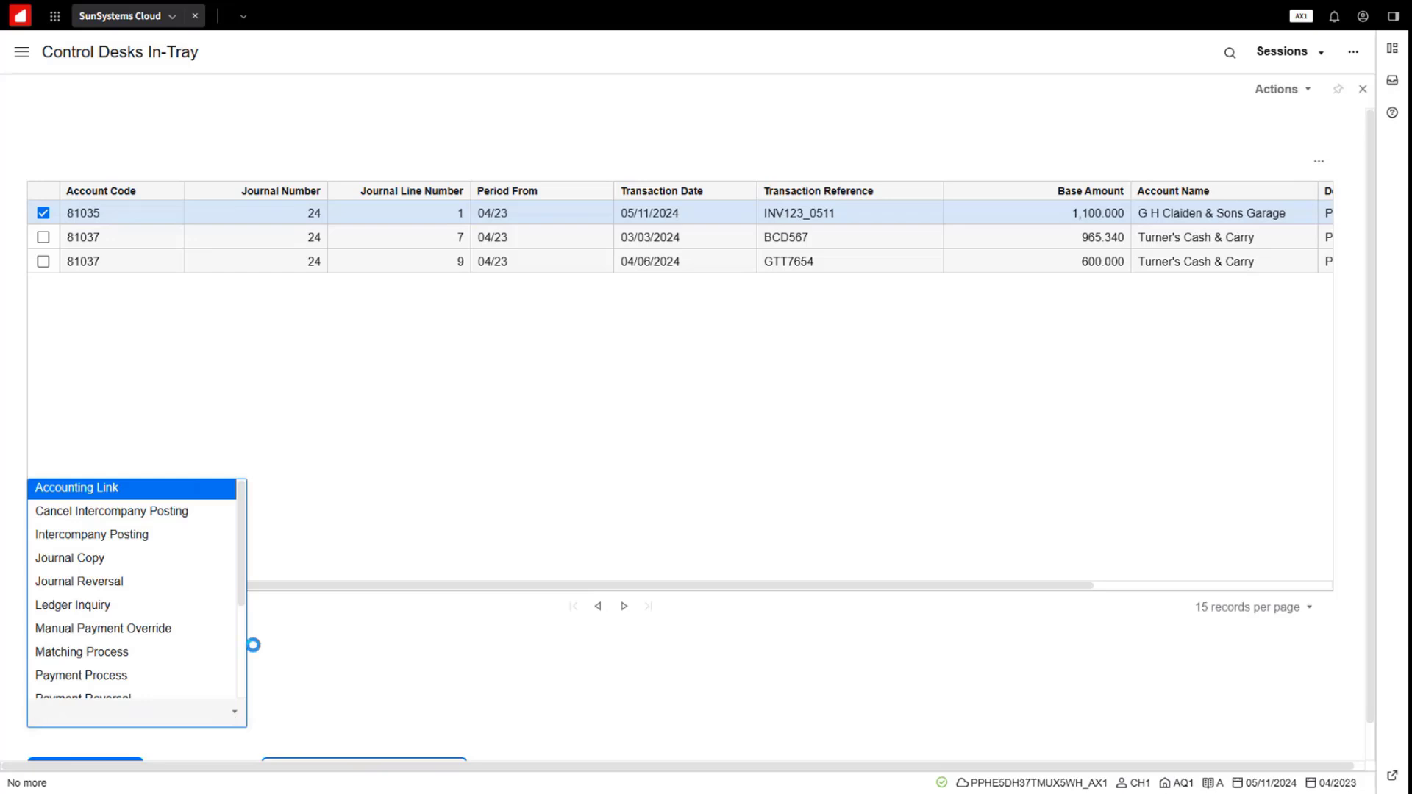
{"action": "scroll", "coordinate": [246, 651], "scroll_direction": "down", "scroll_amount": 3}
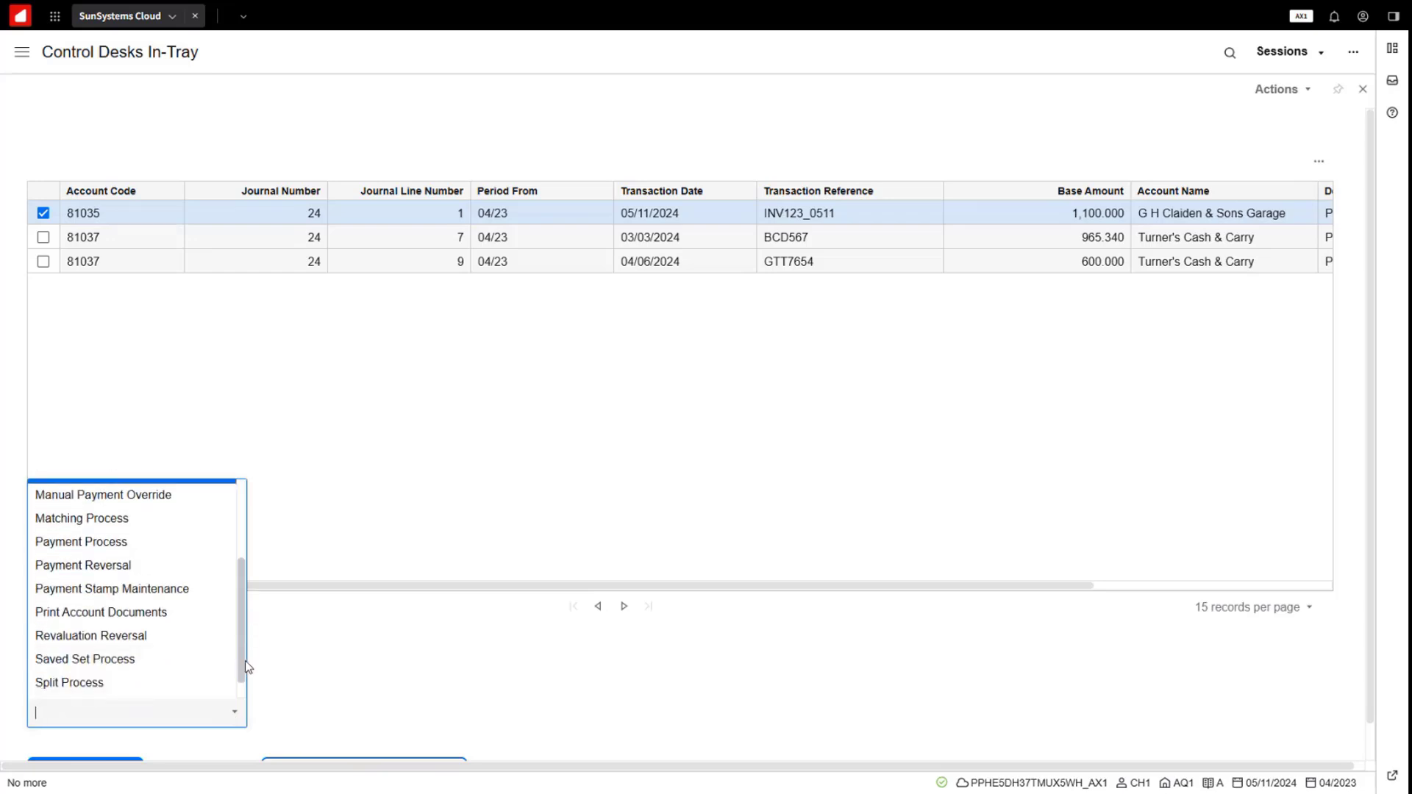
{"action": "left_click", "coordinate": [96, 660]}
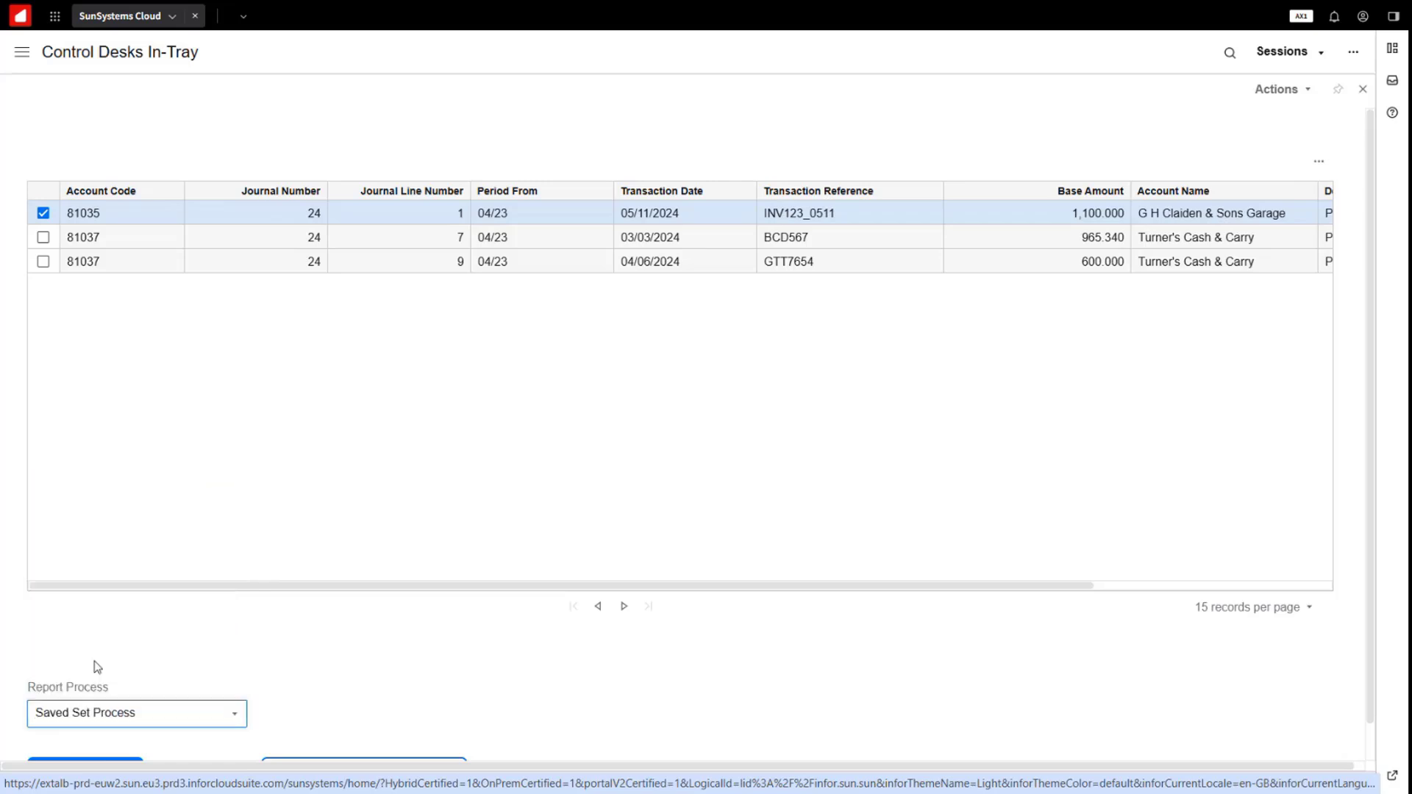
{"action": "left_click", "coordinate": [123, 763]}
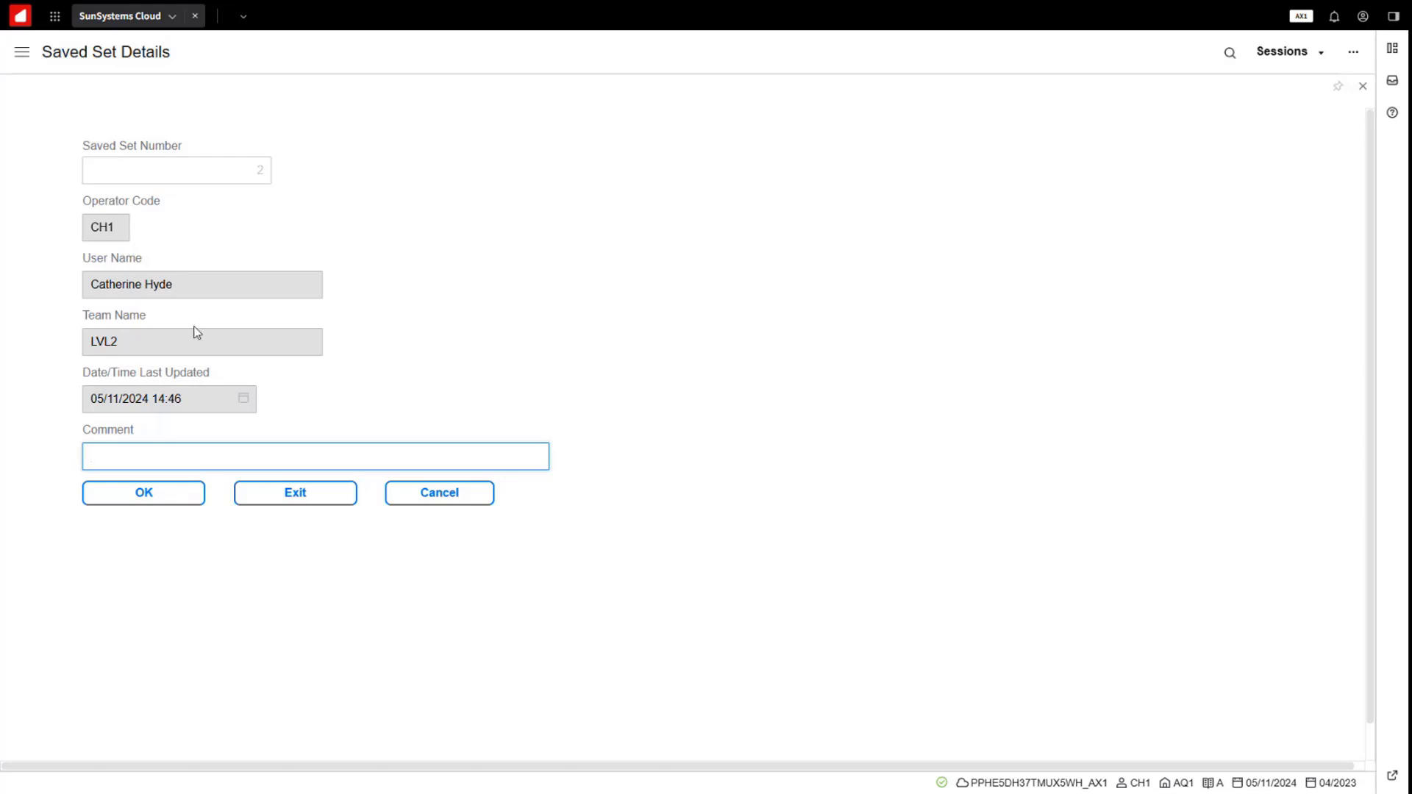
Step: Save the set with the comment "Tuesday Pay run", confirm continuing with it and acknowledge the batch message
{"action": "left_click", "coordinate": [111, 457]}
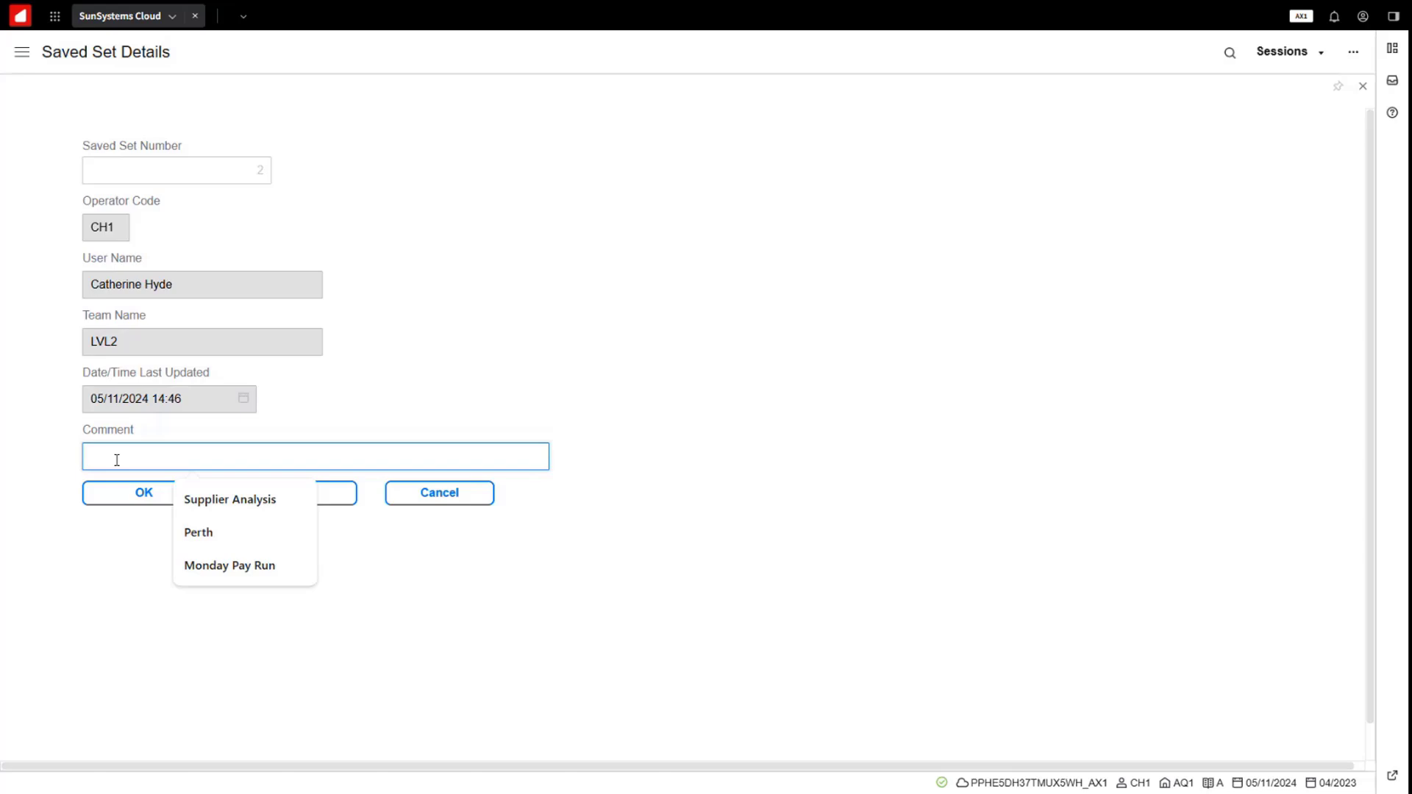
{"action": "type", "text": "Tuesday Pay run"}
{"action": "left_click", "coordinate": [168, 493]}
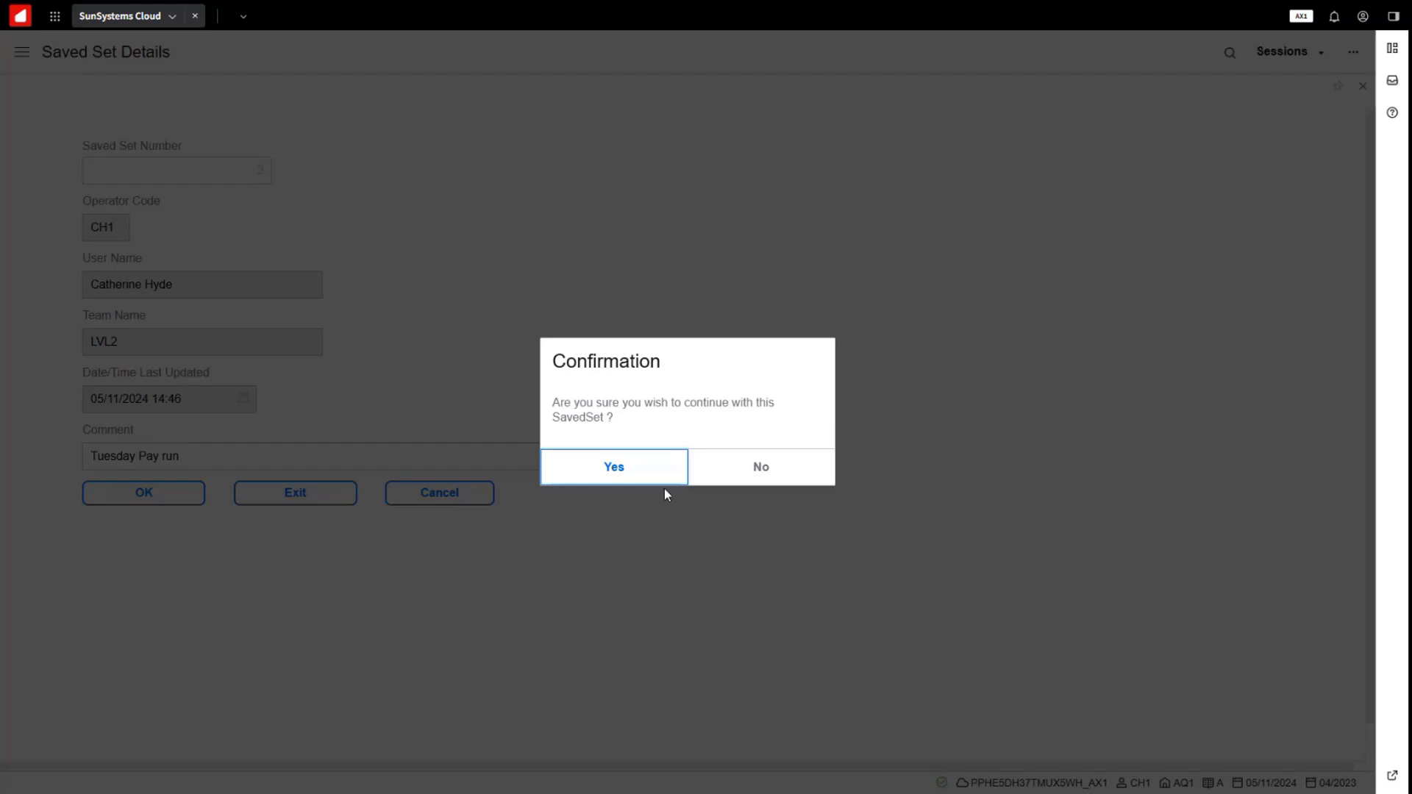
{"action": "left_click", "coordinate": [627, 475]}
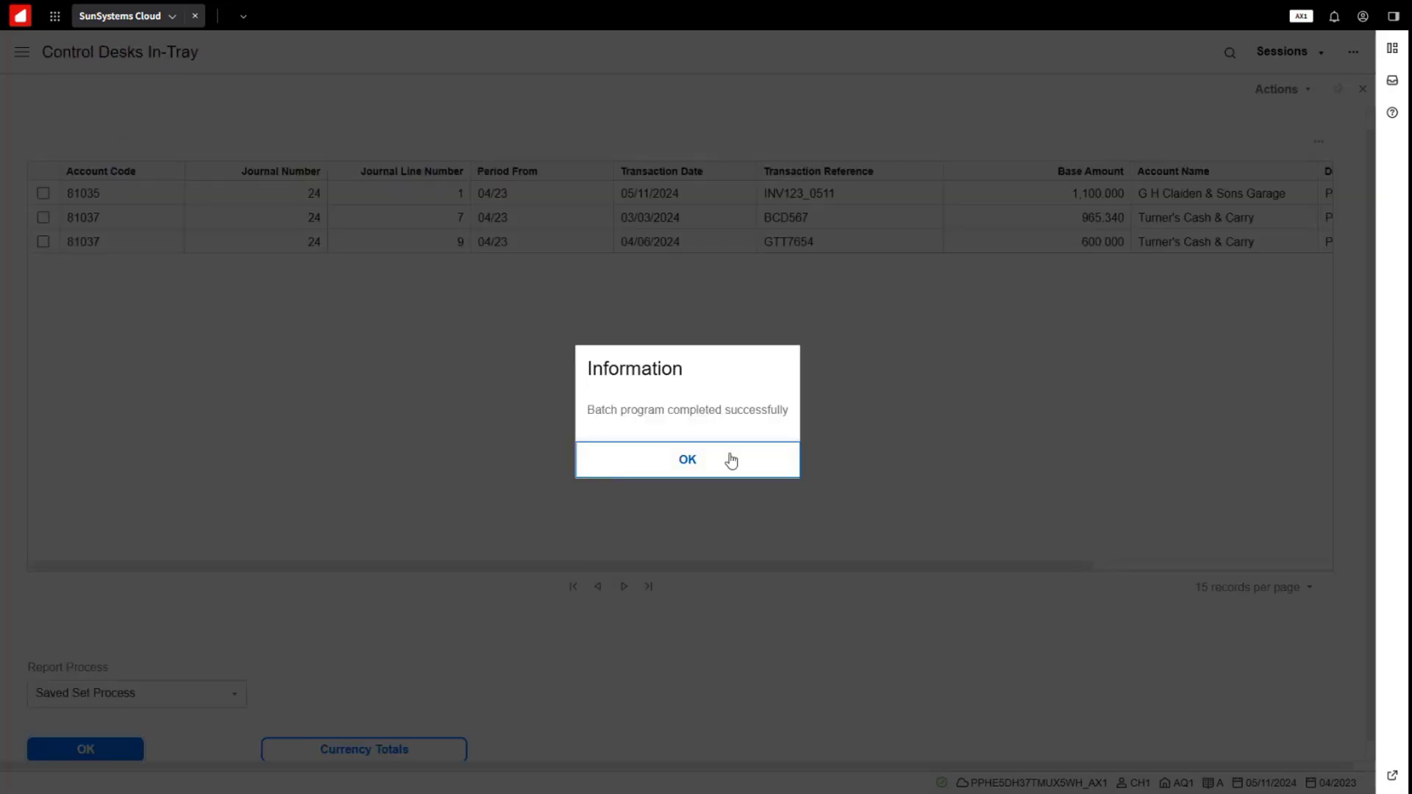
{"action": "left_click", "coordinate": [707, 471]}
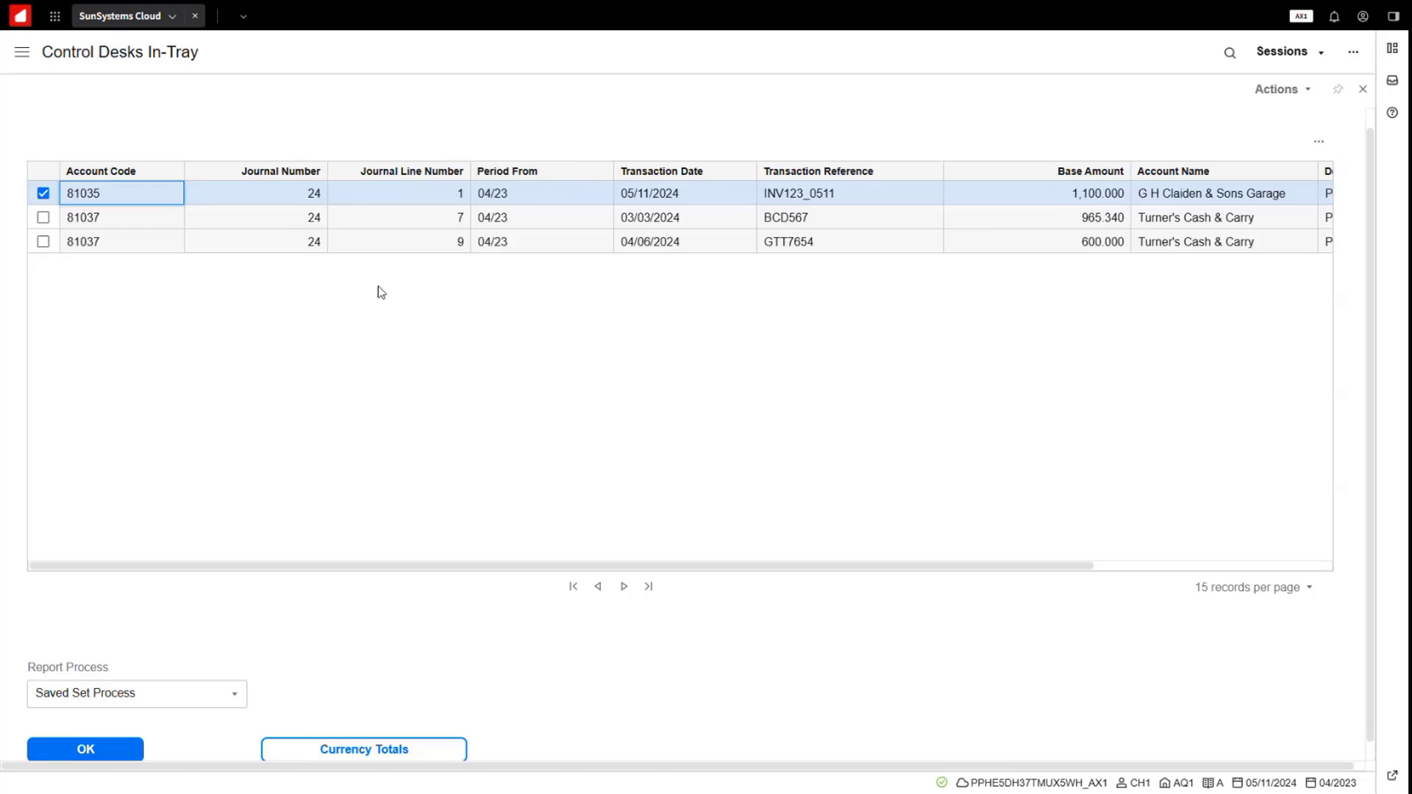
Step: Run the Payment Process on the reviewed transactions, continuing despite unposted journals
{"action": "left_click", "coordinate": [242, 704]}
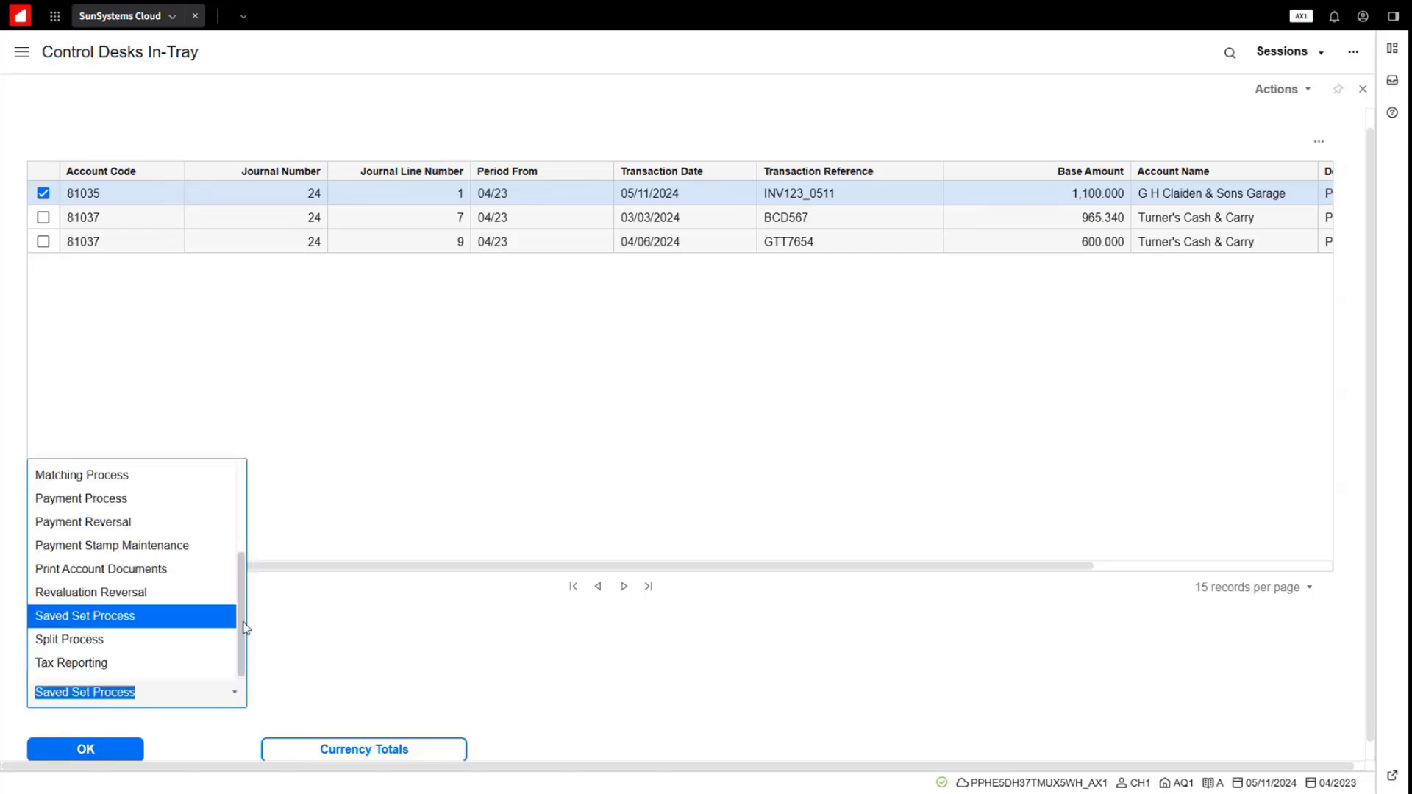
{"action": "scroll", "coordinate": [243, 627], "scroll_direction": "up", "scroll_amount": 2}
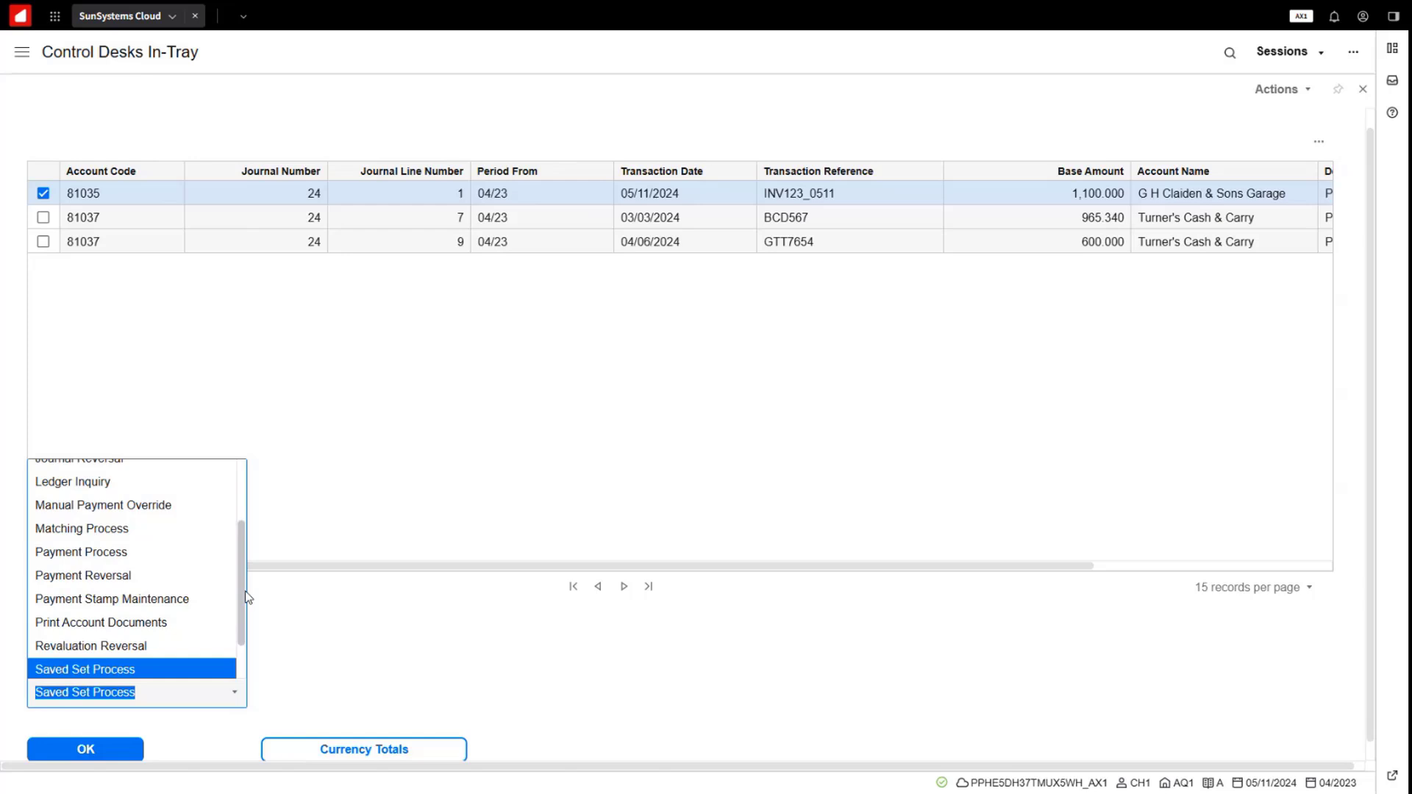
{"action": "left_click", "coordinate": [94, 558]}
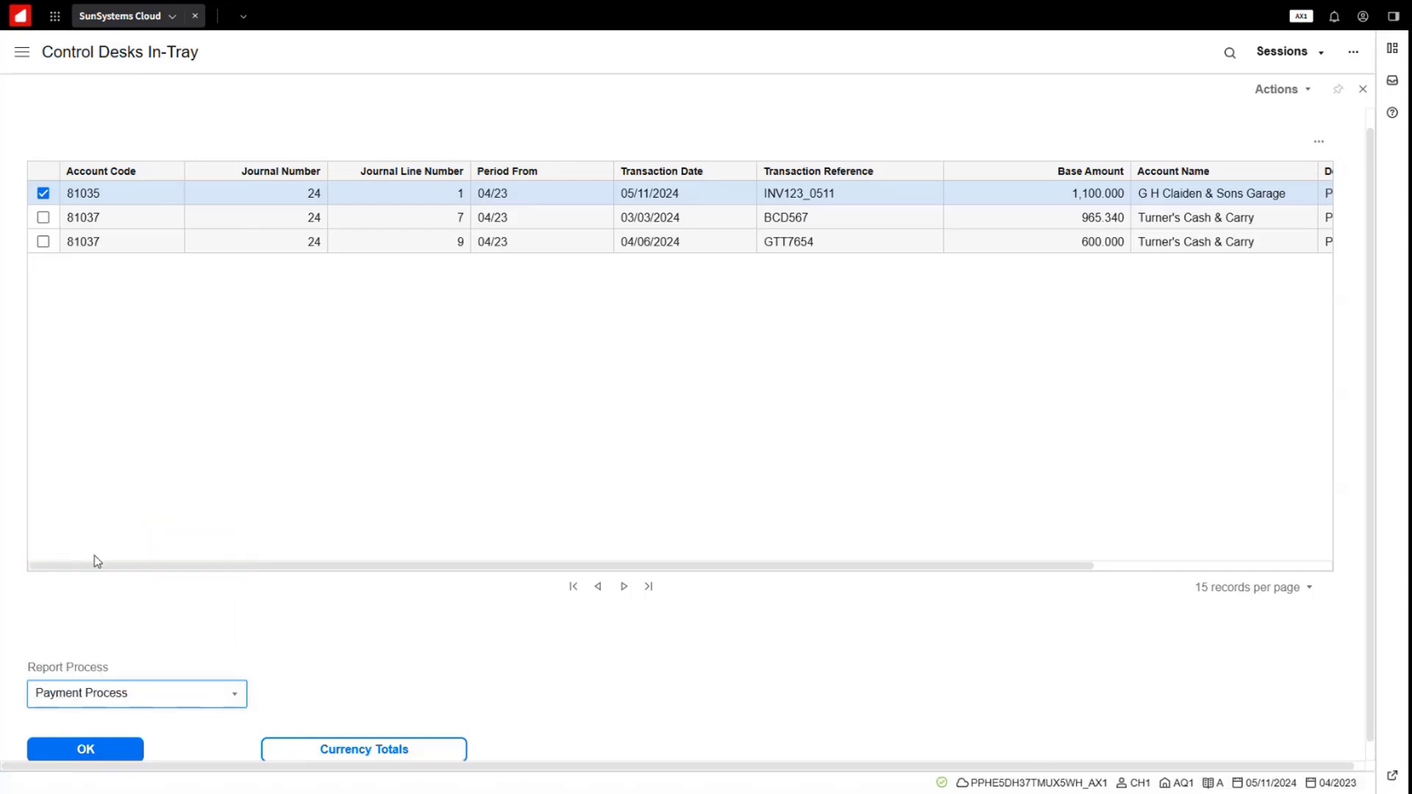
{"action": "left_click", "coordinate": [92, 747]}
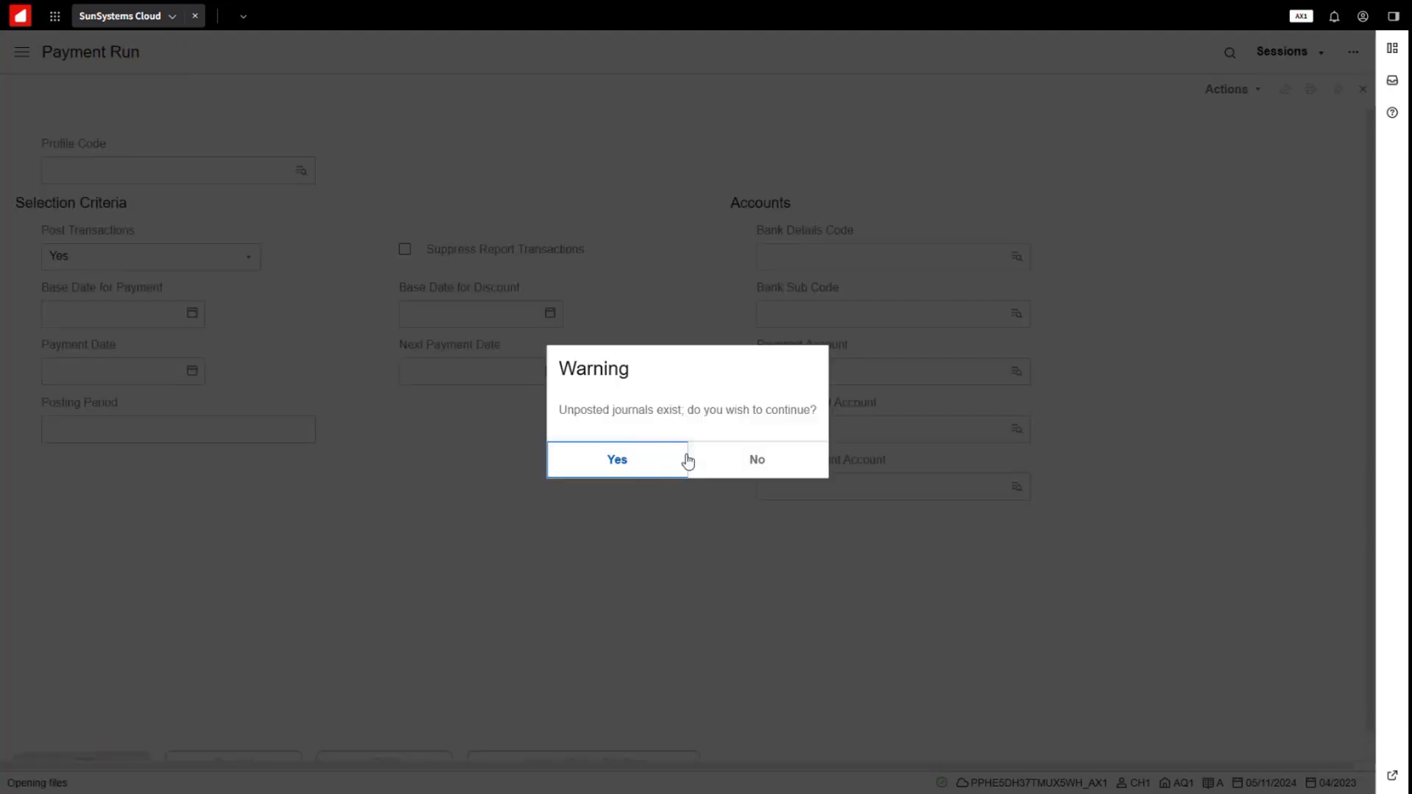
{"action": "left_click", "coordinate": [627, 462]}
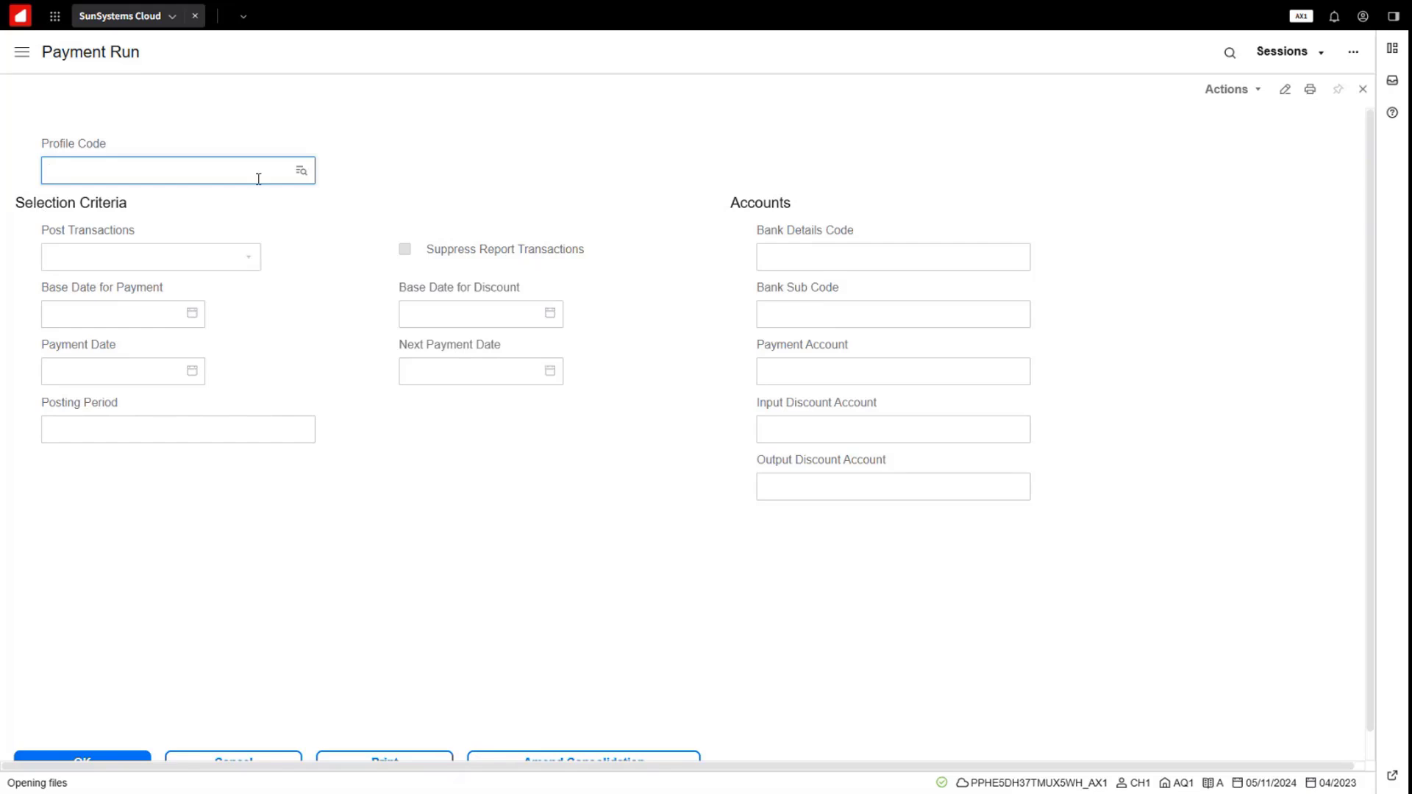
Step: Set up the payment run with profile EFT and Post Transactions set to No, accepting the remaining selection criteria
{"action": "type", "text": "EFT"}
{"action": "key", "text": "Tab"}
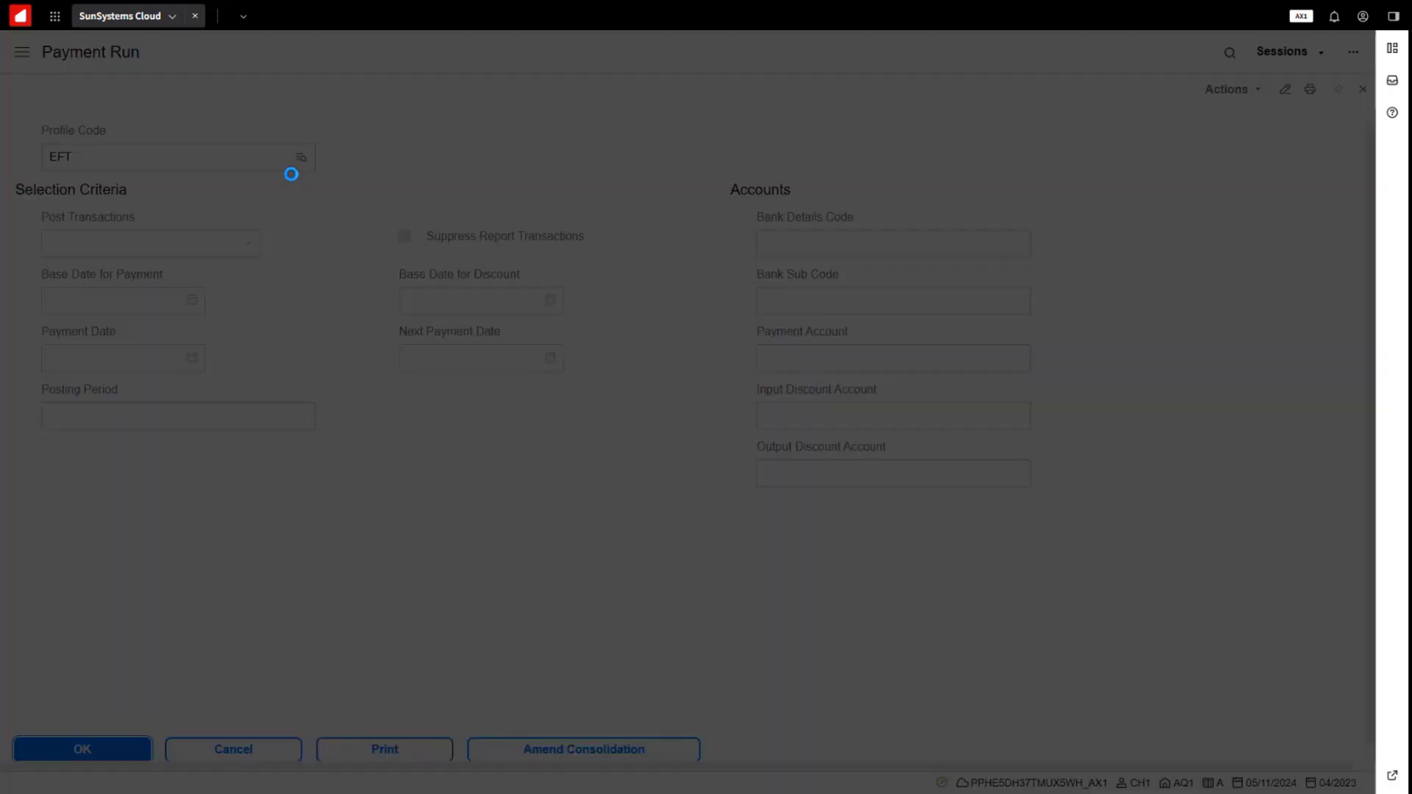
{"action": "left_click", "coordinate": [250, 244]}
{"action": "left_click", "coordinate": [64, 299]}
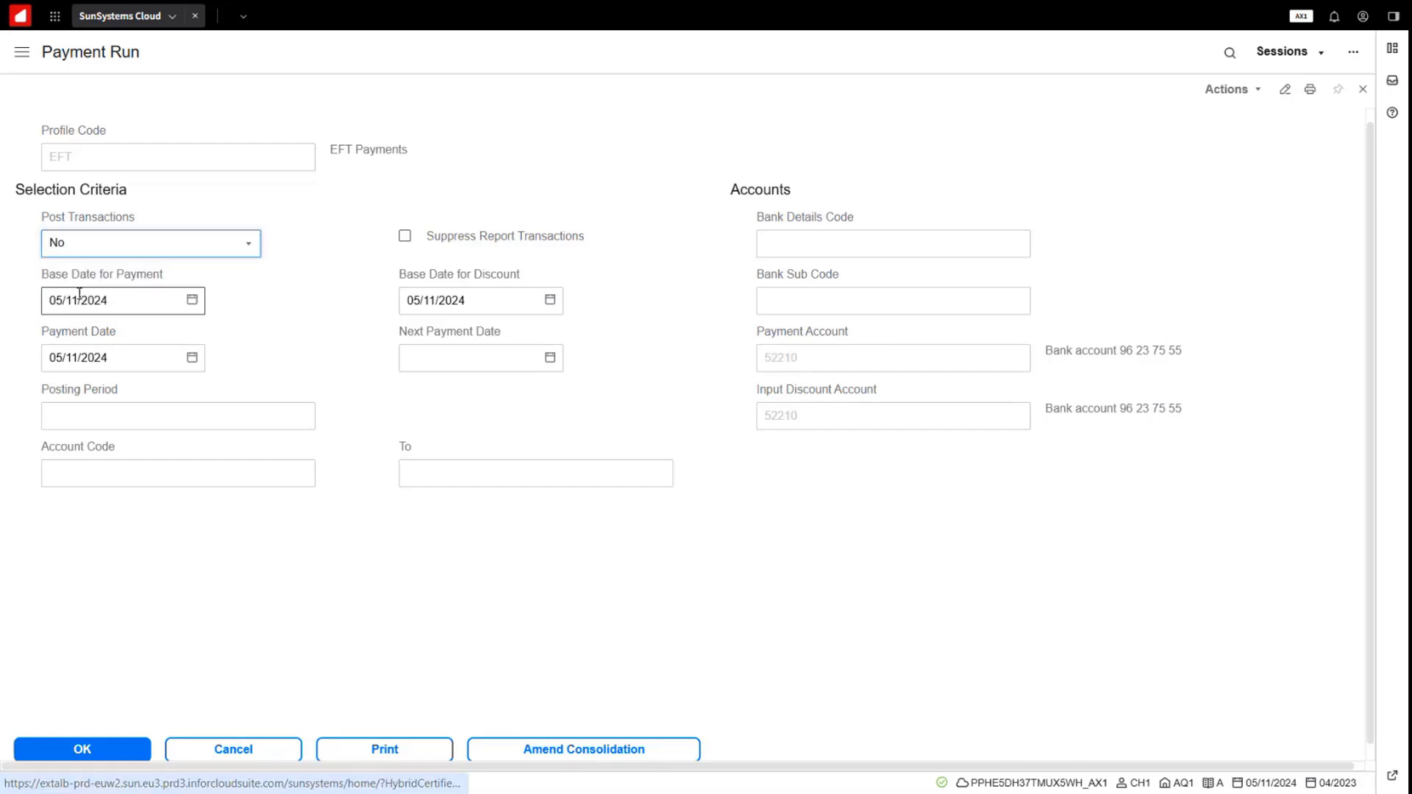
{"action": "left_click", "coordinate": [114, 755]}
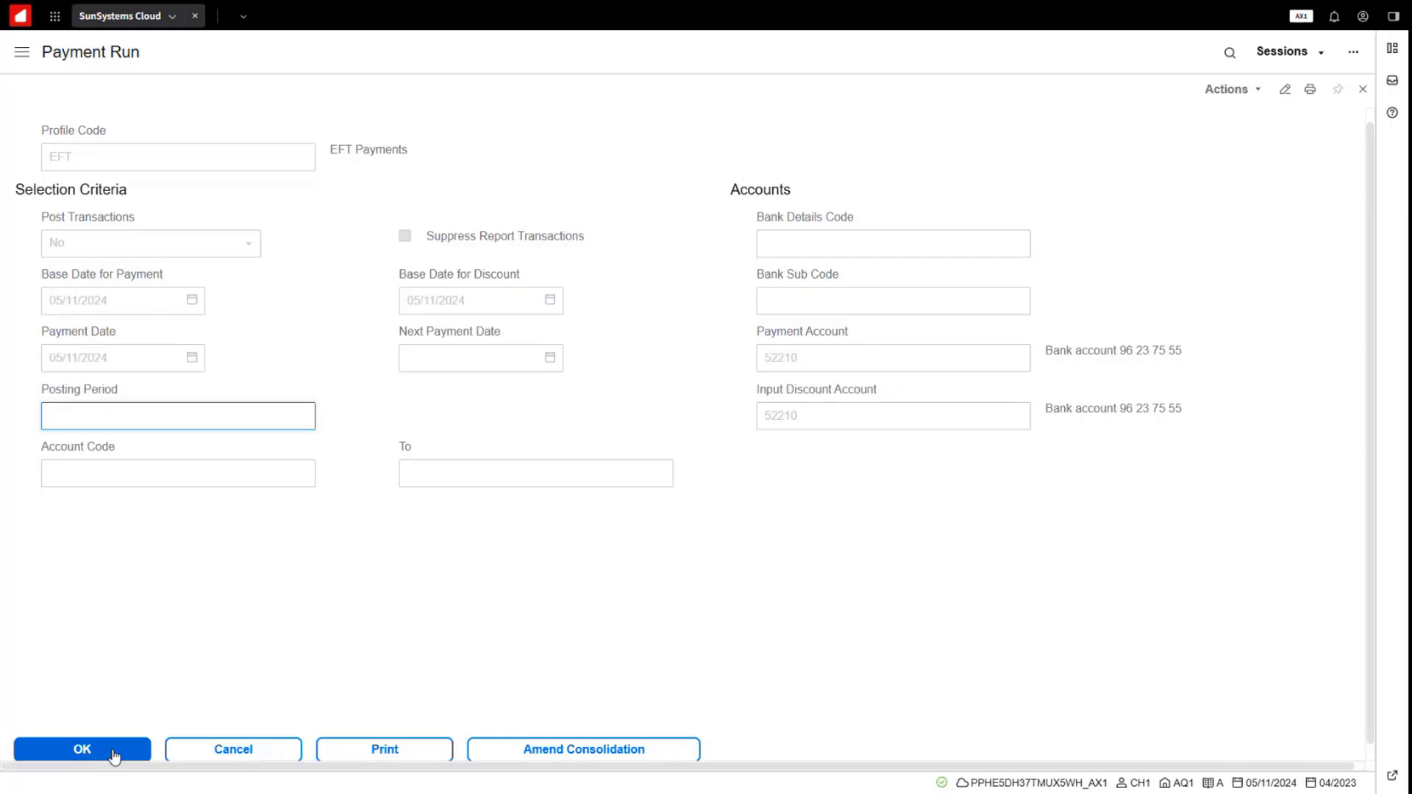
{"action": "left_click", "coordinate": [114, 756]}
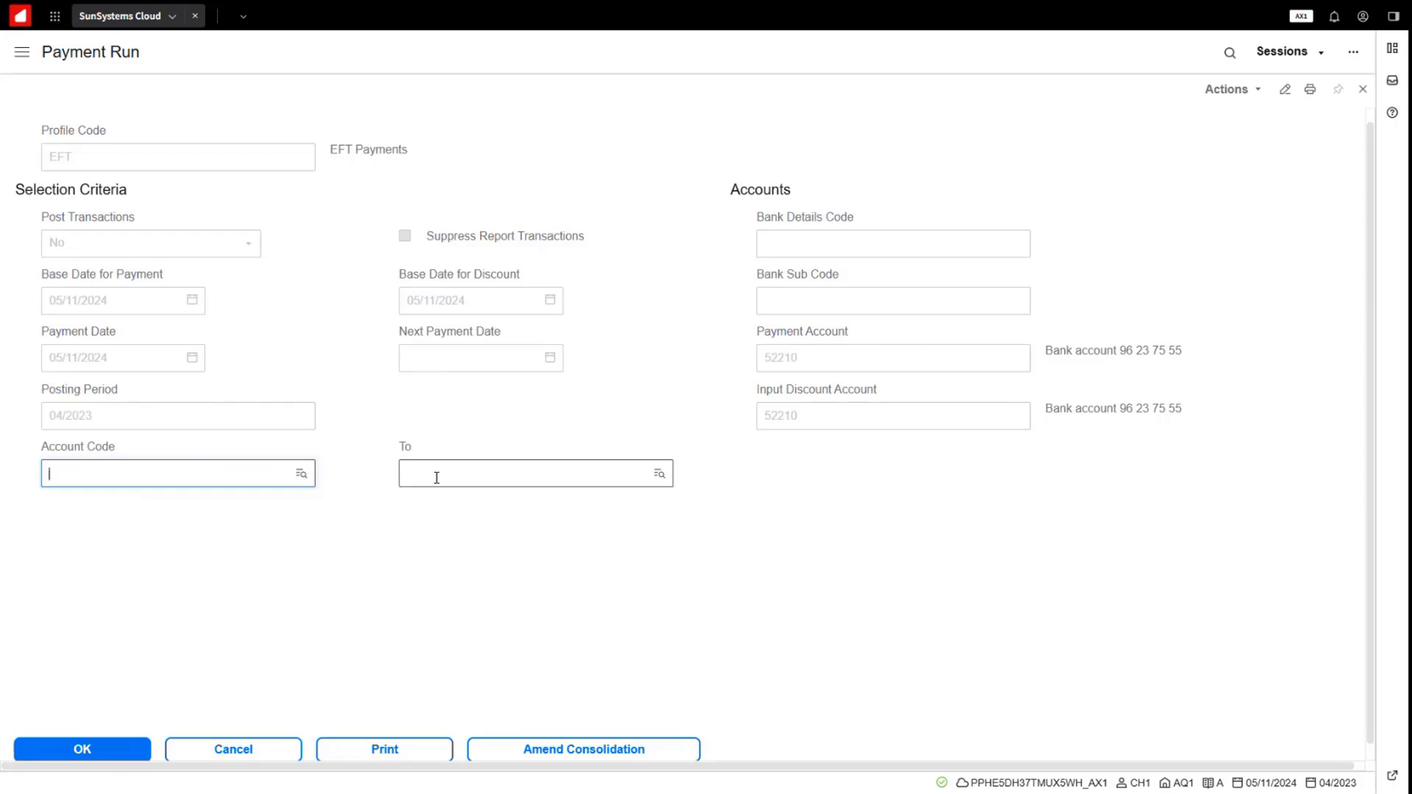
{"action": "left_click", "coordinate": [96, 758]}
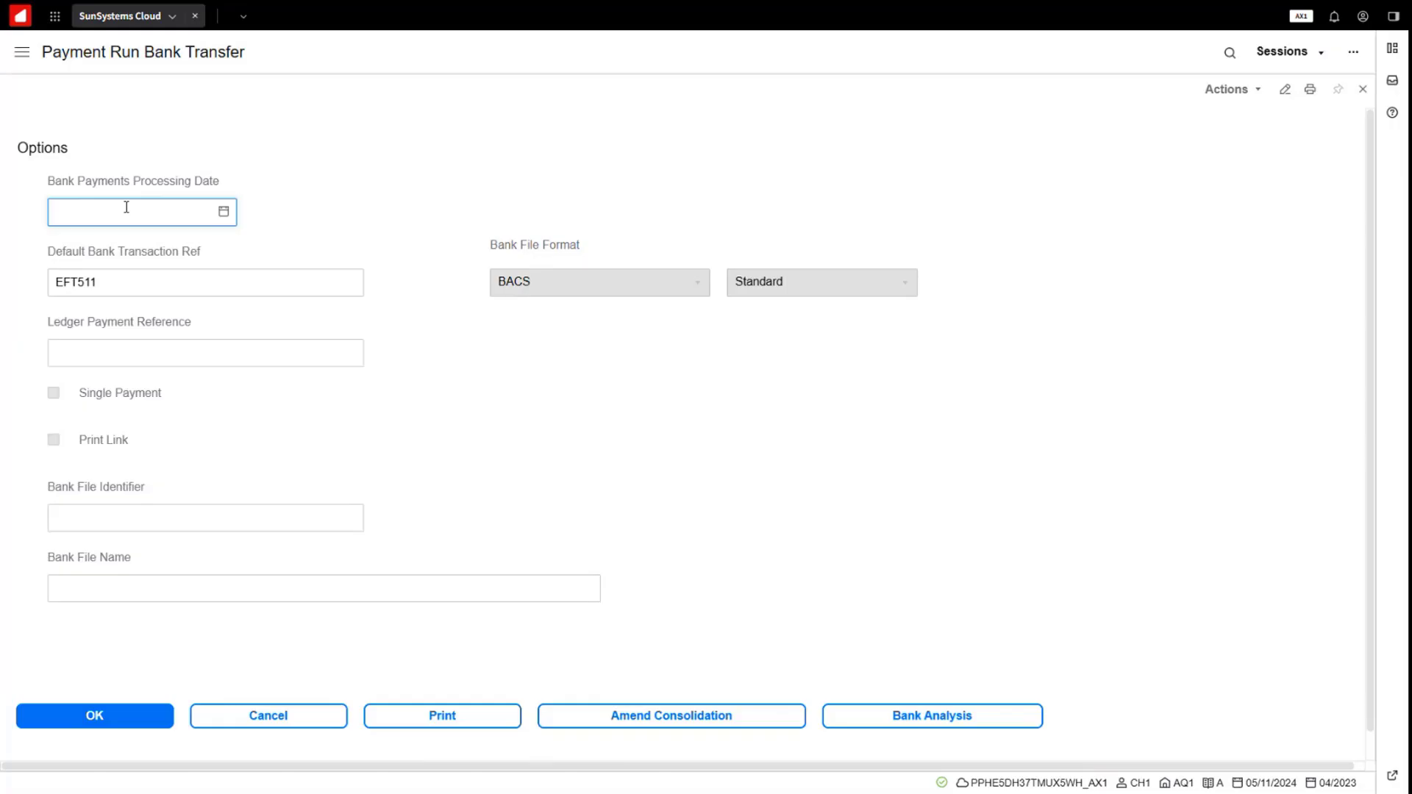
Step: Set the default bank transaction reference to EFT511R, generate the Payment Run Listing for viewing and acknowledge the messages
{"action": "left_click", "coordinate": [136, 288]}
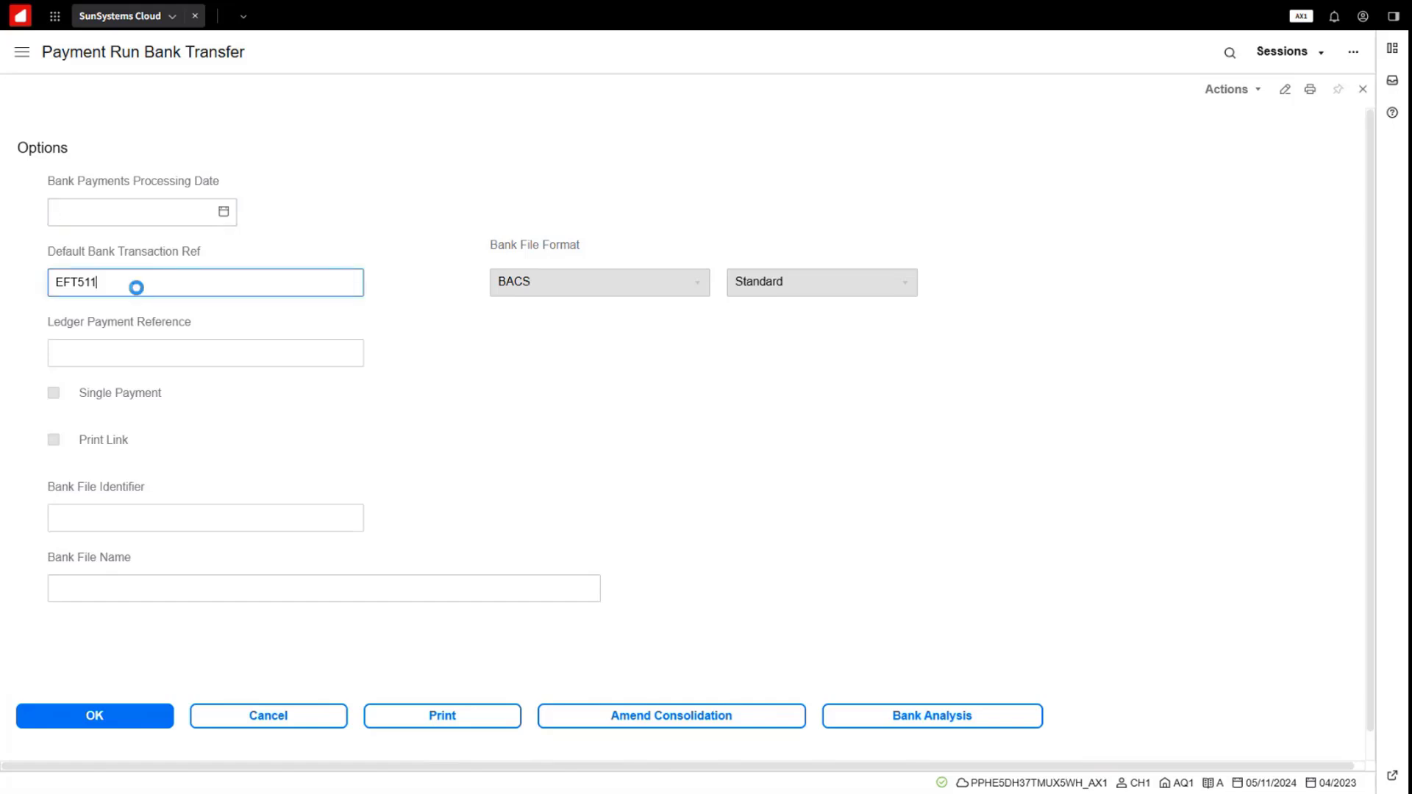
{"action": "type", "text": "R"}
{"action": "left_click", "coordinate": [451, 716]}
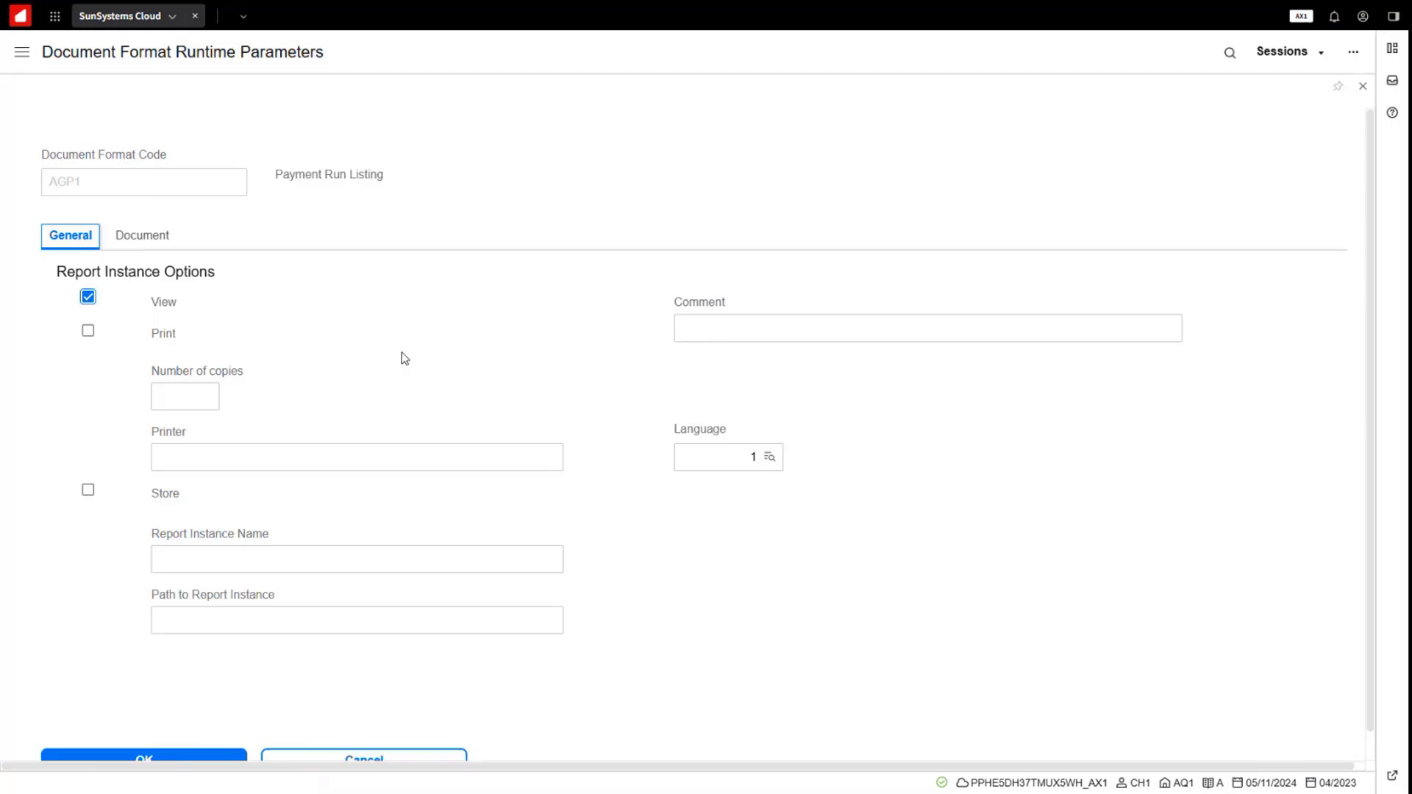
{"action": "left_click", "coordinate": [201, 757]}
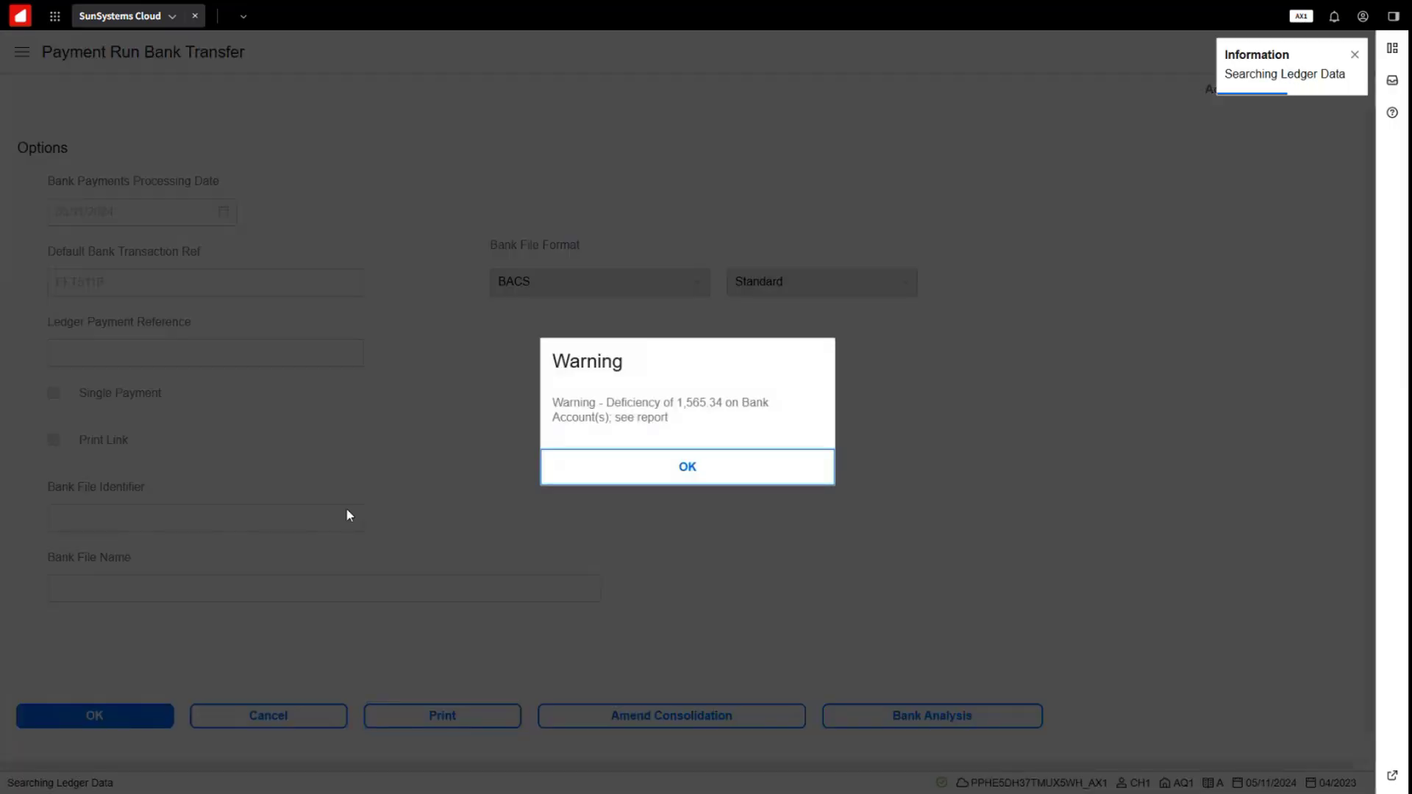
{"action": "left_click", "coordinate": [730, 462]}
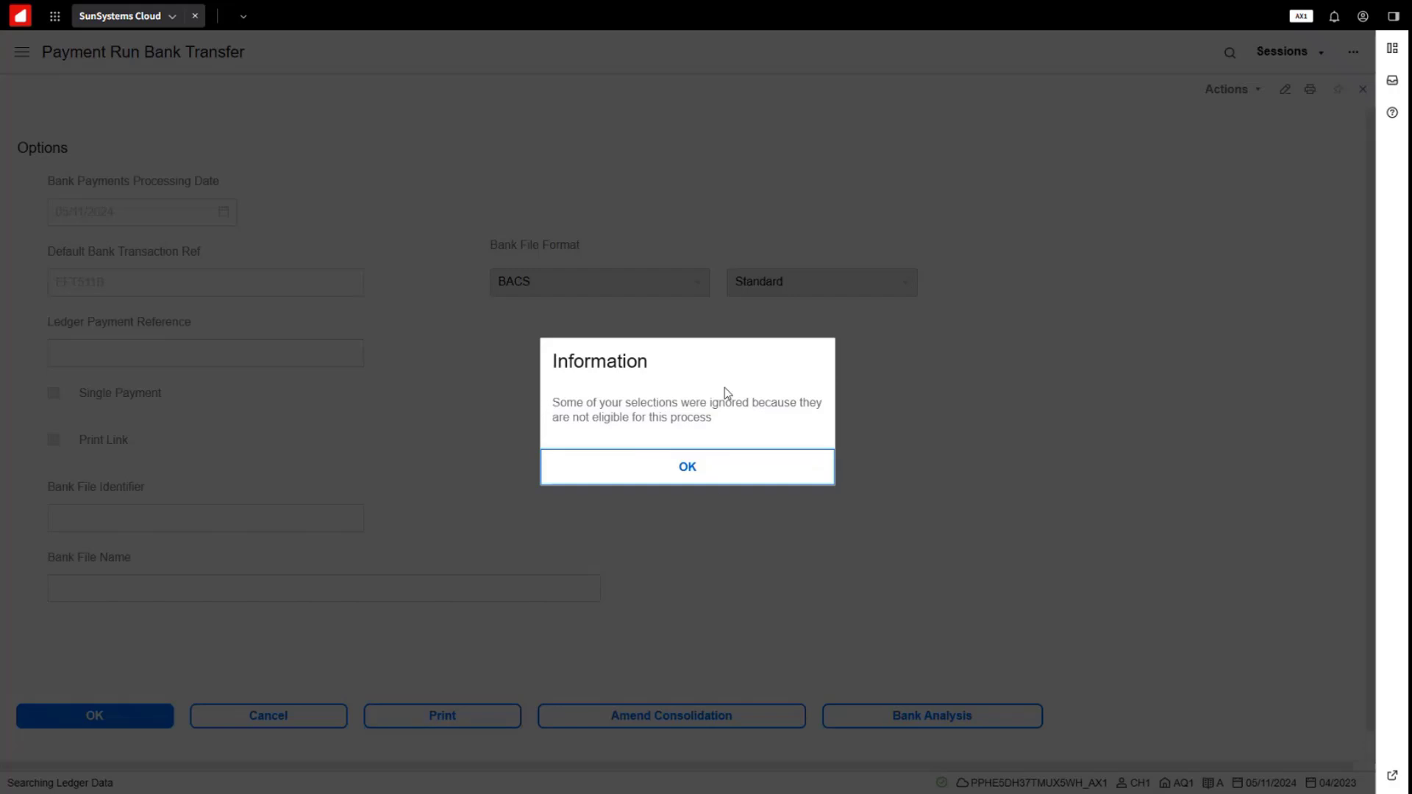
{"action": "left_click", "coordinate": [693, 470]}
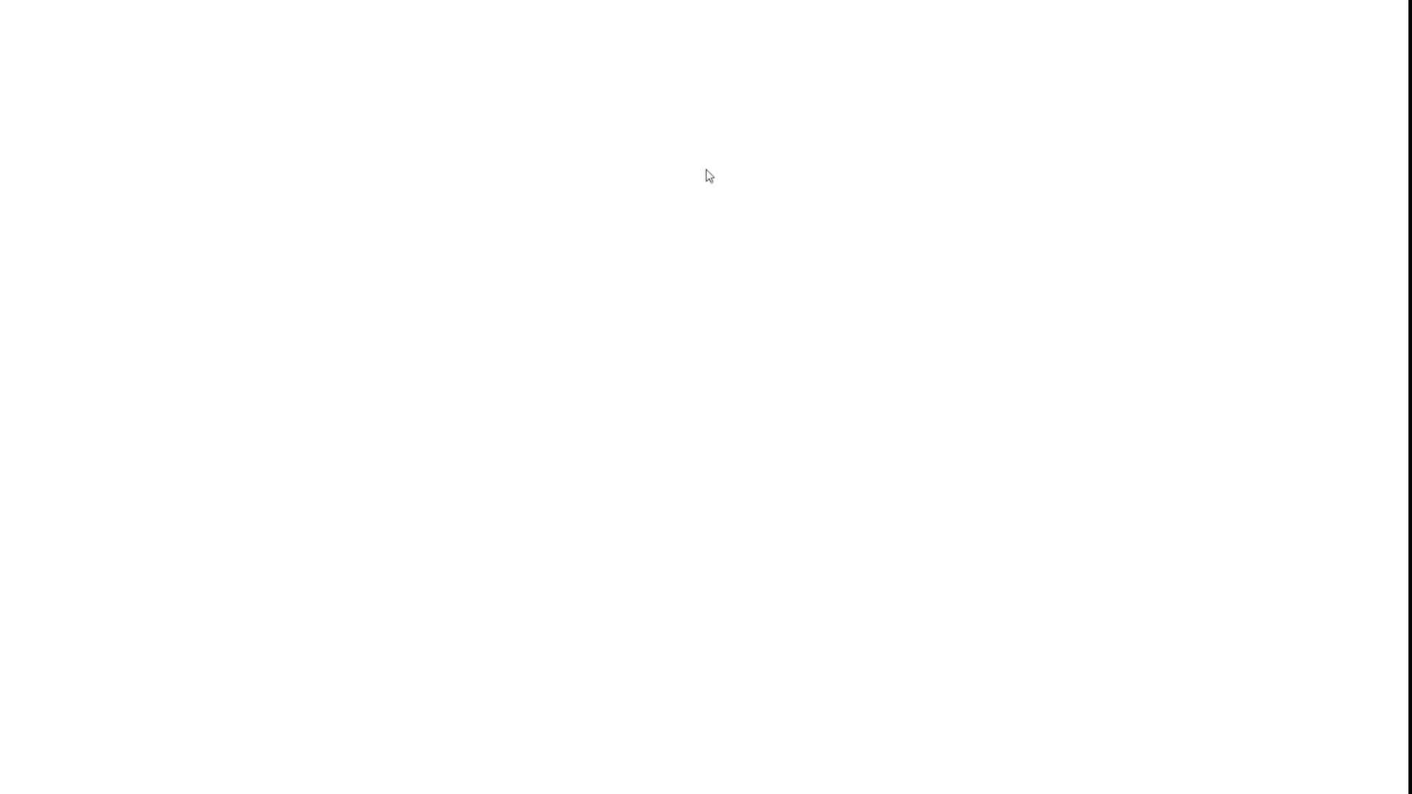
Step: Leave full-screen view, return to the SunSystems Cloud page and acknowledge the batch completion message
{"action": "key", "text": "F11"}
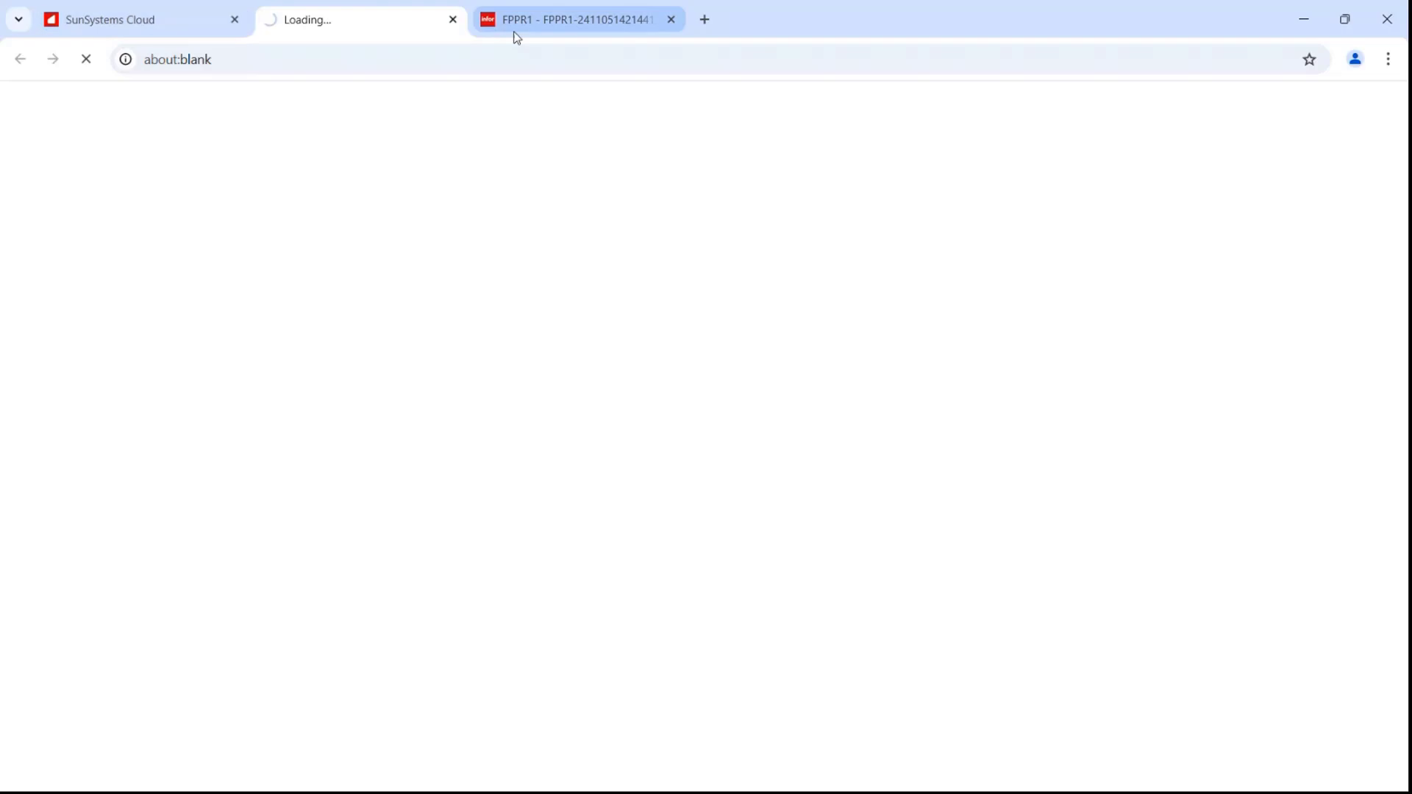
{"action": "left_click", "coordinate": [144, 28]}
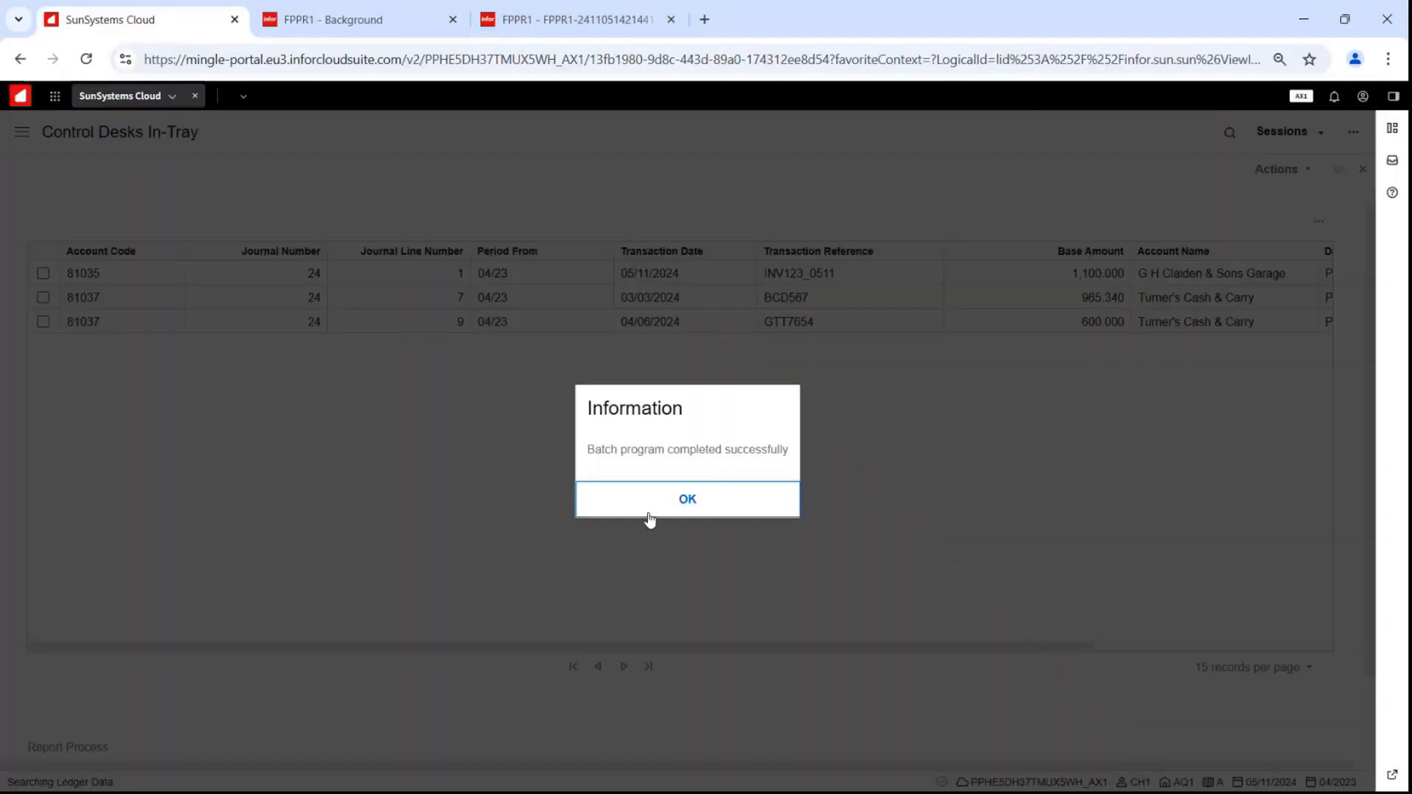
{"action": "left_click", "coordinate": [686, 502]}
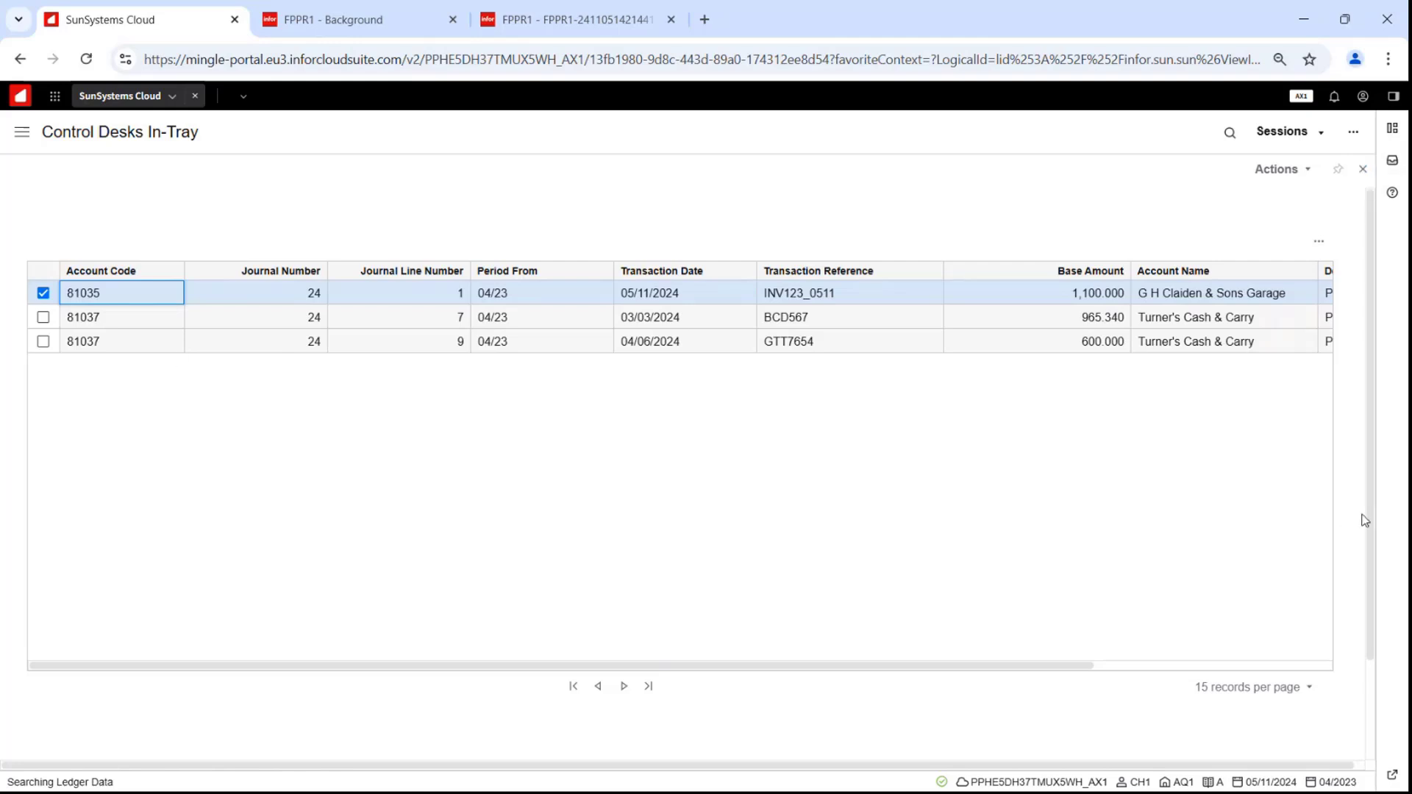
Step: Return to the Financials Inquiry and change the selected transactions to INV456_511 and BCD567
{"action": "left_click_drag", "start_coordinate": [1373, 545], "coordinate": [1396, 482]}
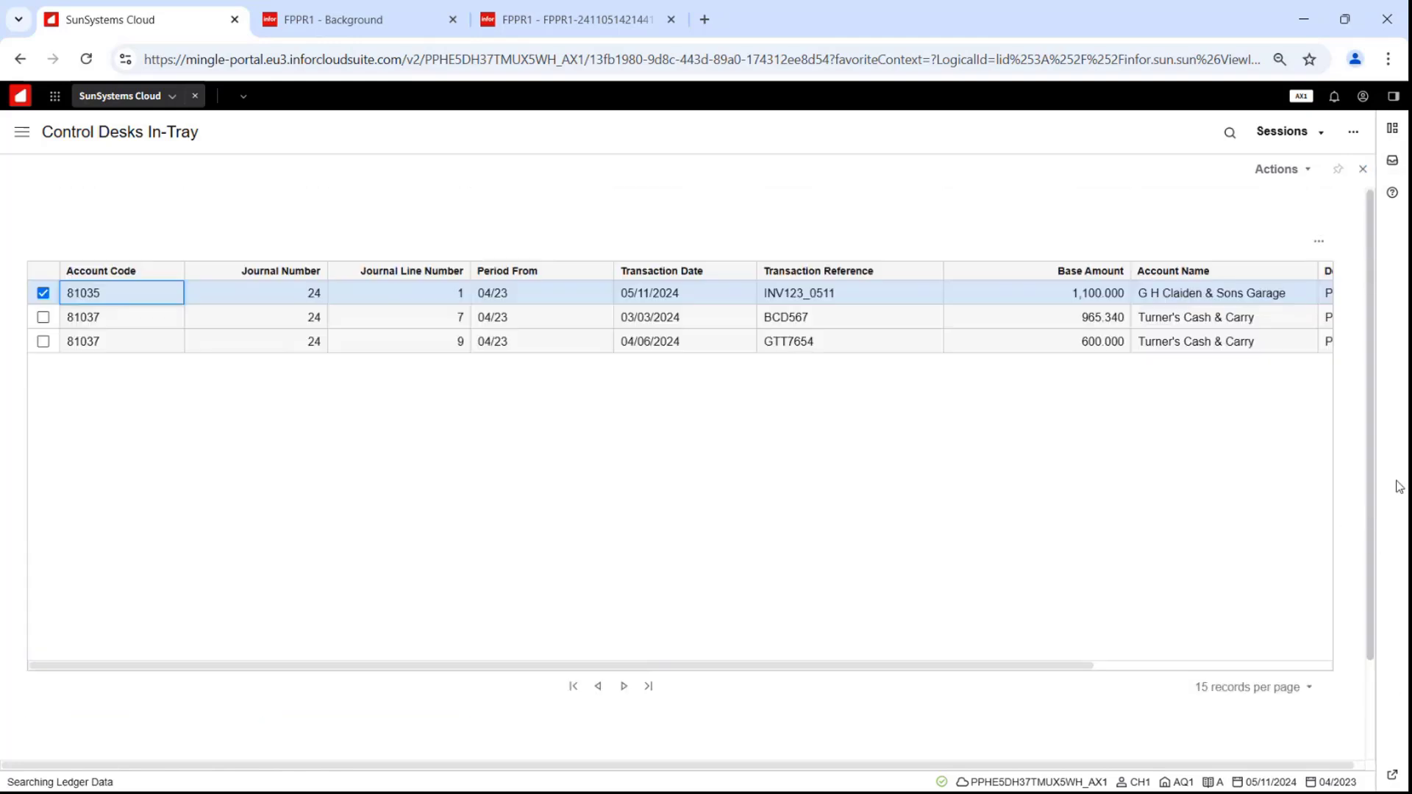
{"action": "left_click", "coordinate": [30, 293]}
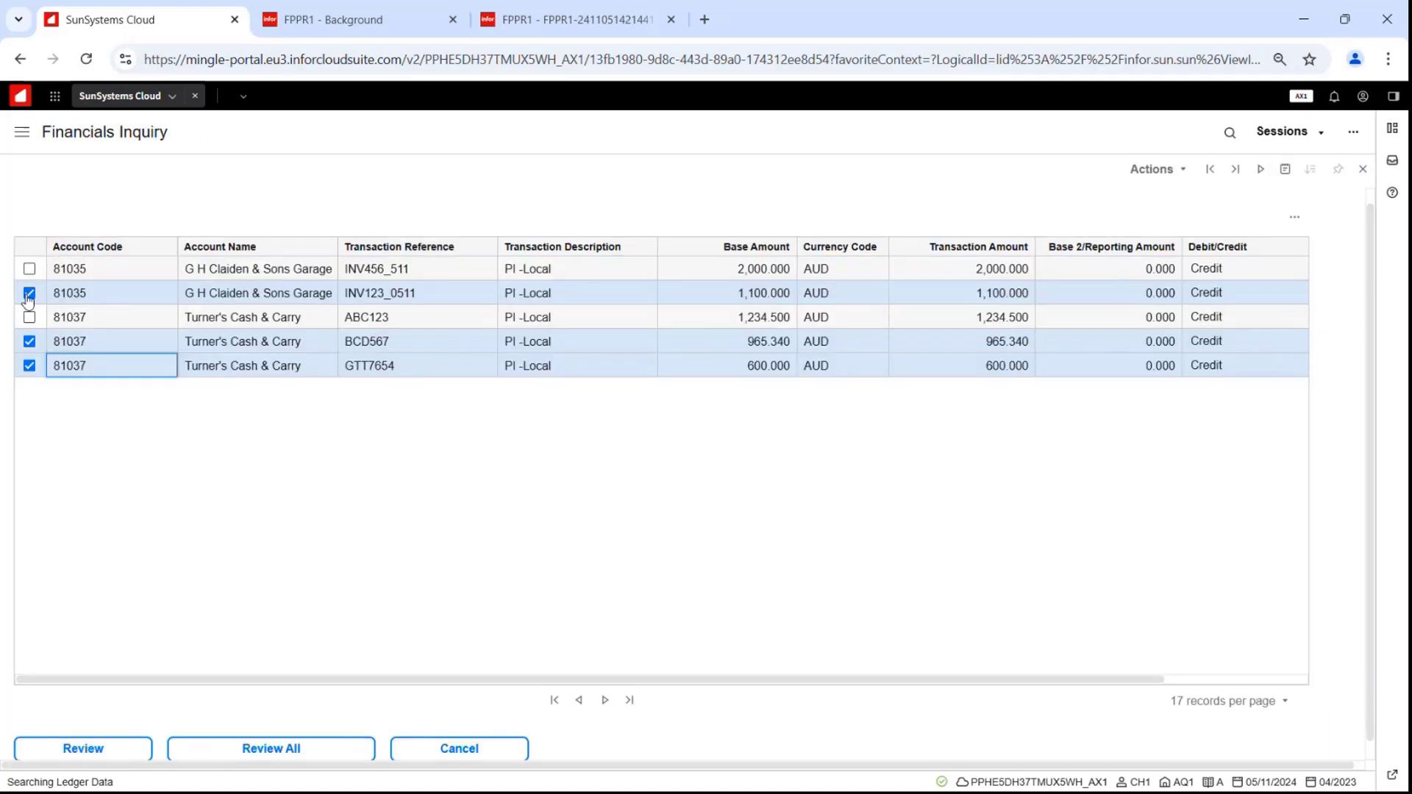
{"action": "left_click", "coordinate": [30, 342]}
{"action": "left_click", "coordinate": [29, 366]}
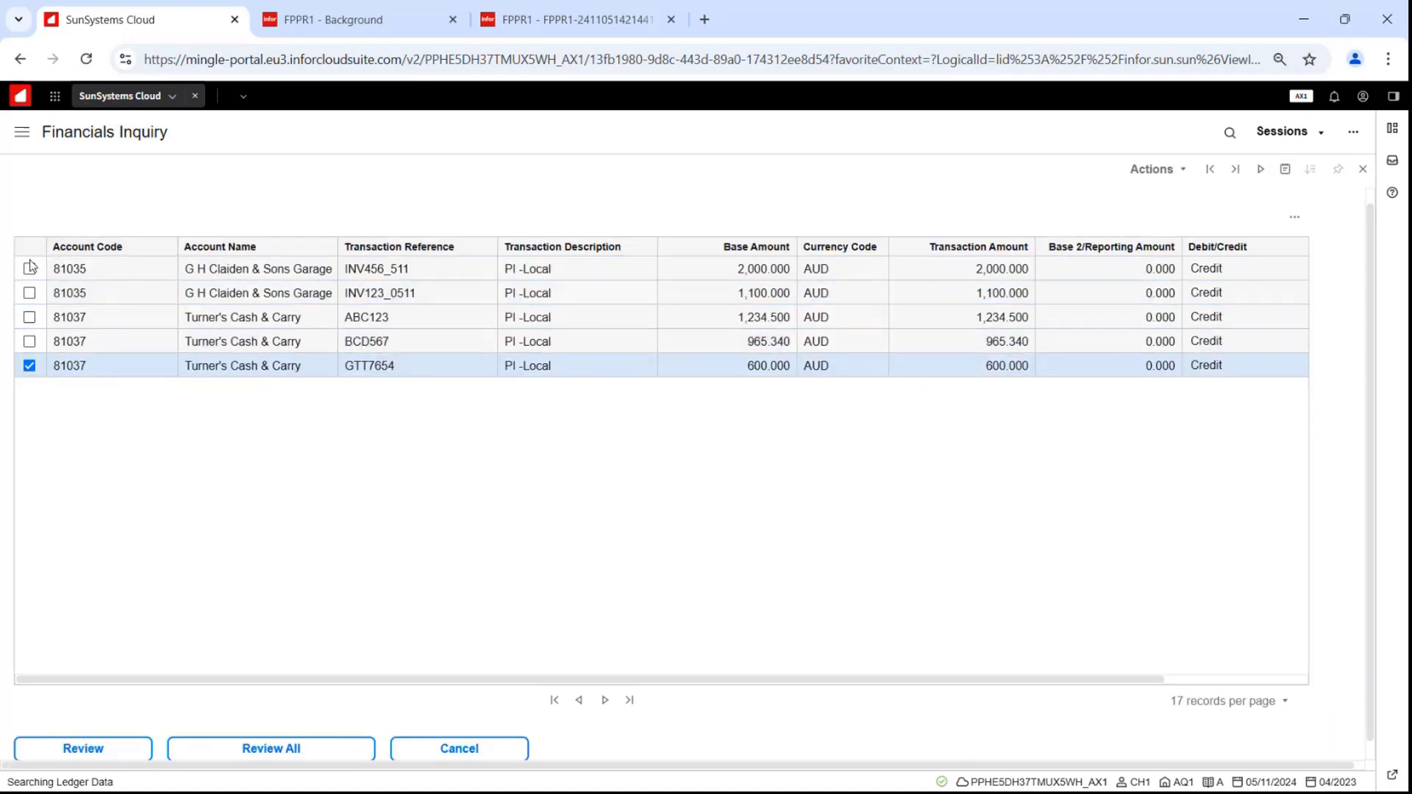
{"action": "left_click", "coordinate": [29, 271]}
{"action": "left_click", "coordinate": [30, 342]}
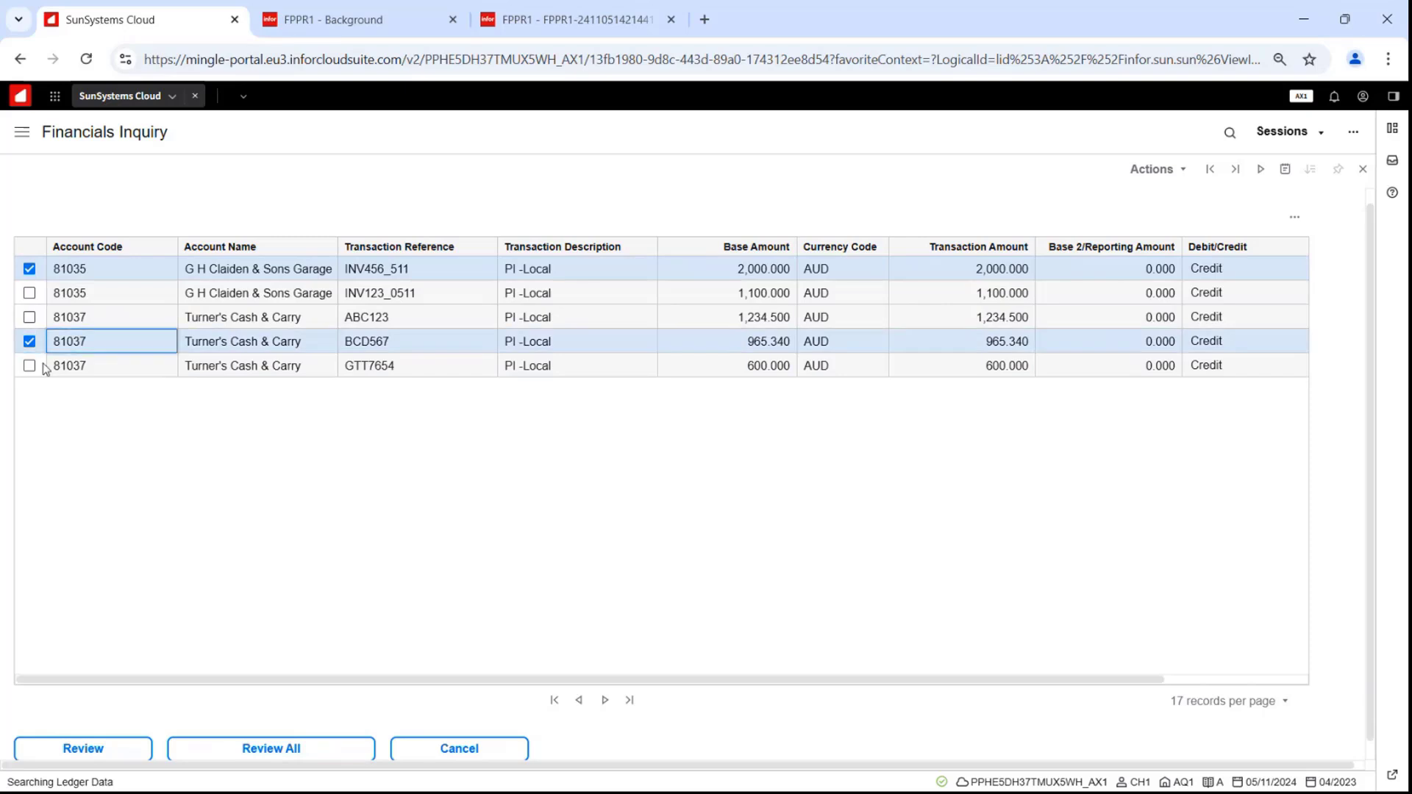
Step: Reopen Payment Selection and Review, enable the Priority Rating checkbox, retrieve saved set number 2 and review all its transactions
{"action": "left_click", "coordinate": [1362, 171]}
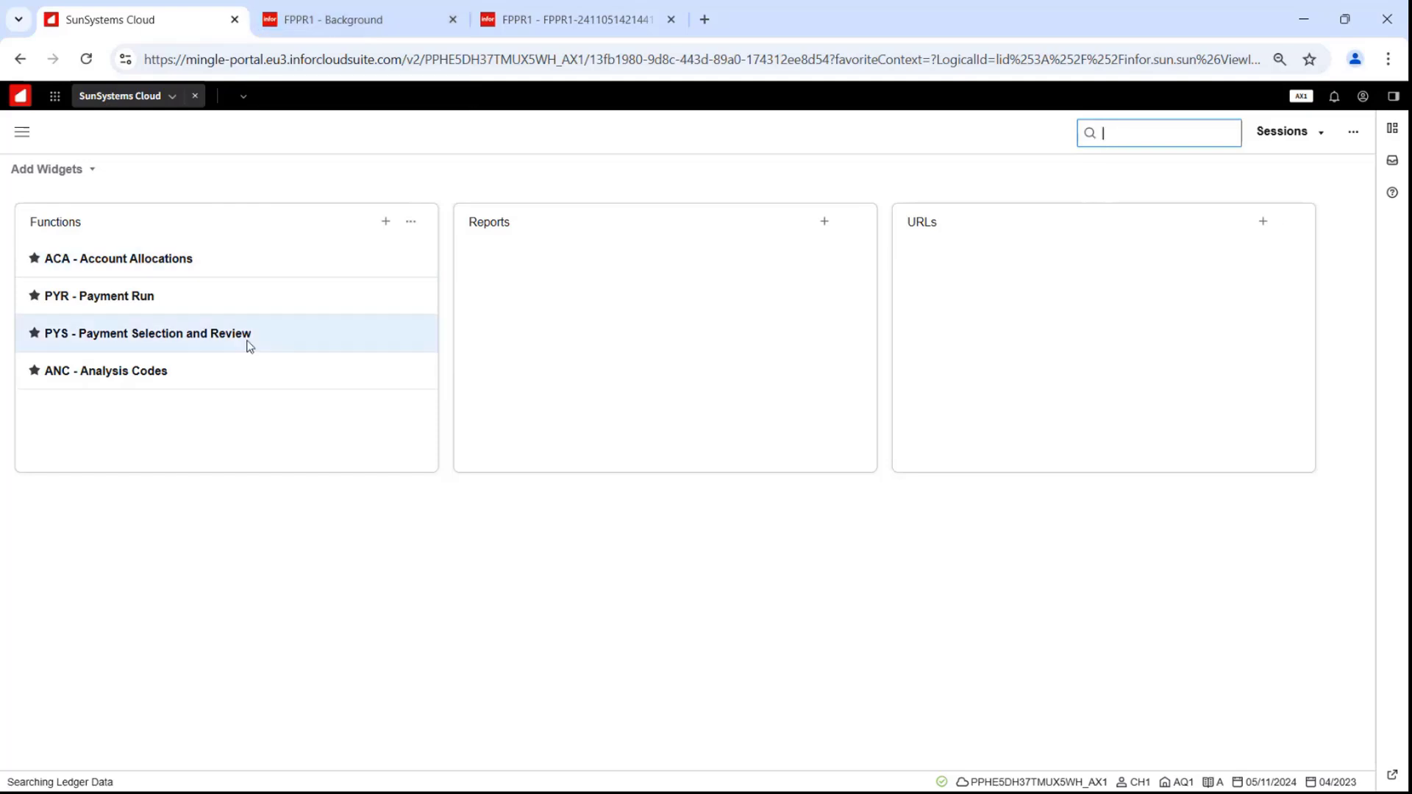
{"action": "left_click", "coordinate": [340, 286]}
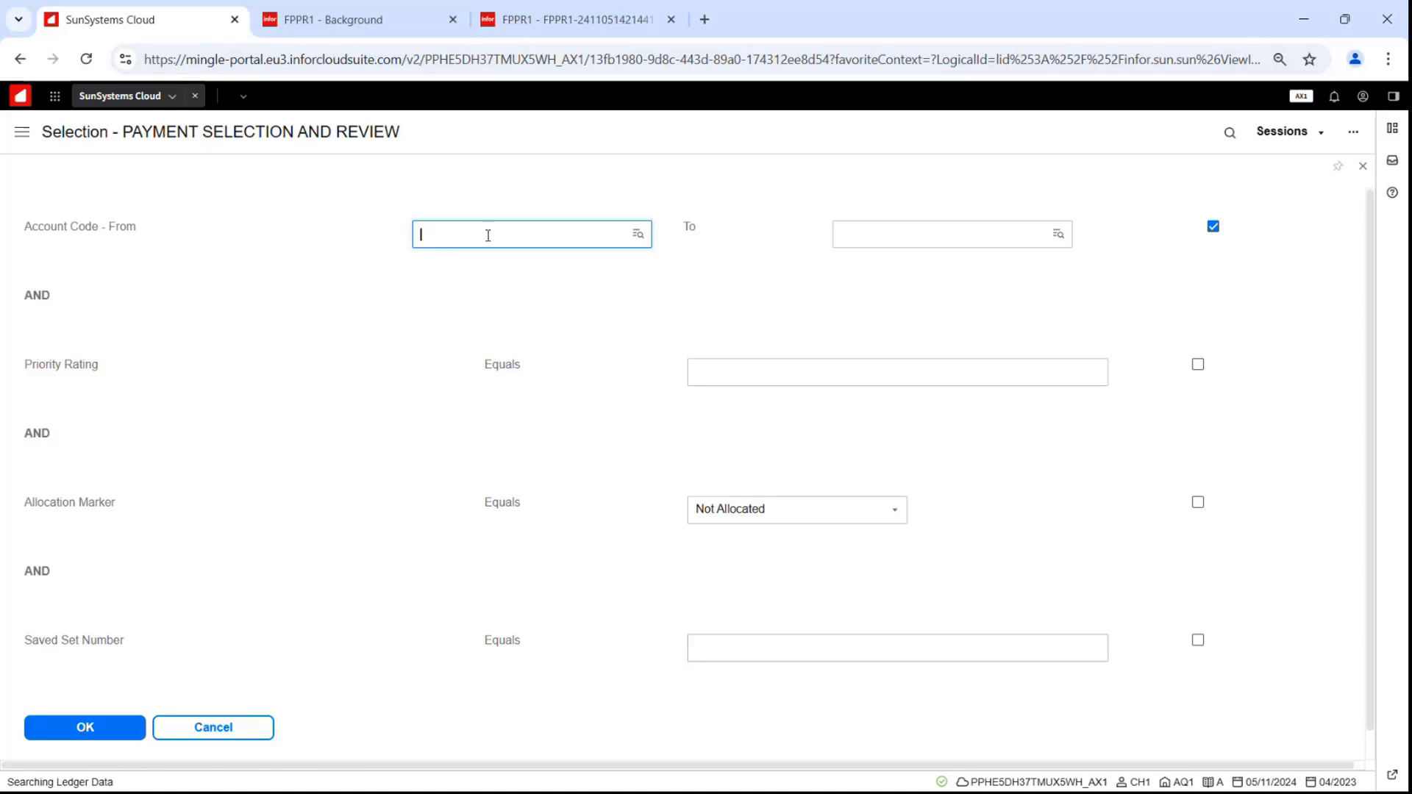
{"action": "left_click", "coordinate": [1196, 366]}
{"action": "left_click", "coordinate": [1078, 649]}
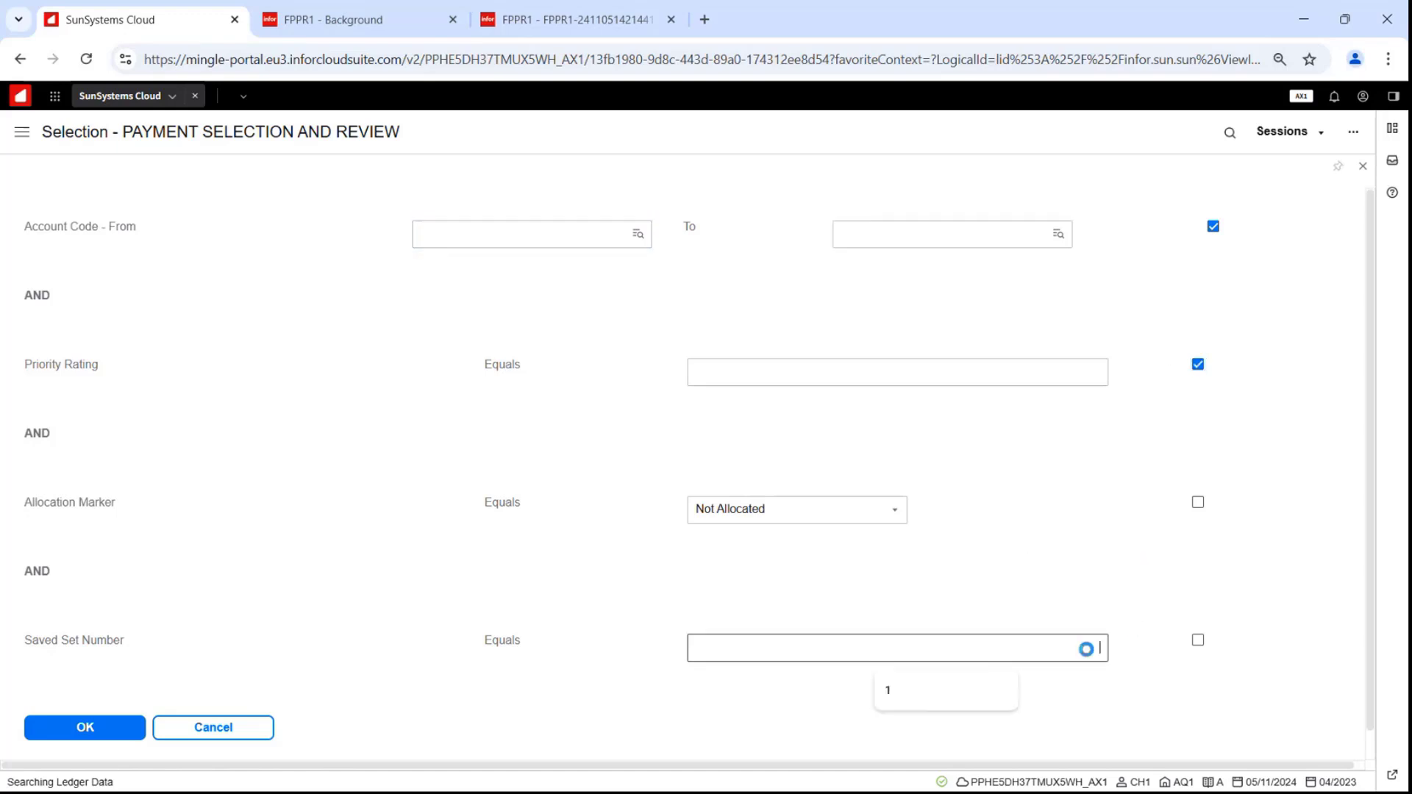
{"action": "type", "text": "2"}
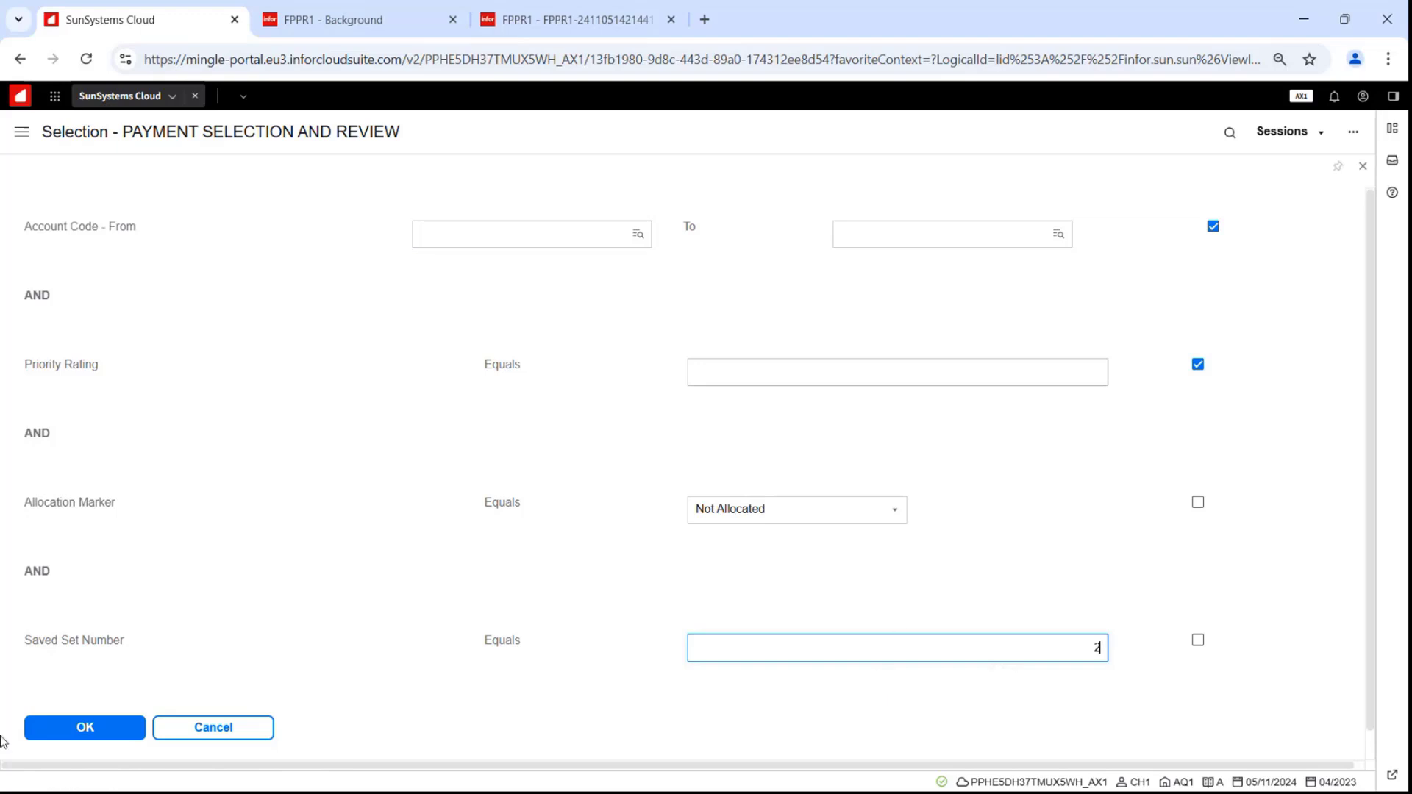
{"action": "left_click", "coordinate": [101, 728]}
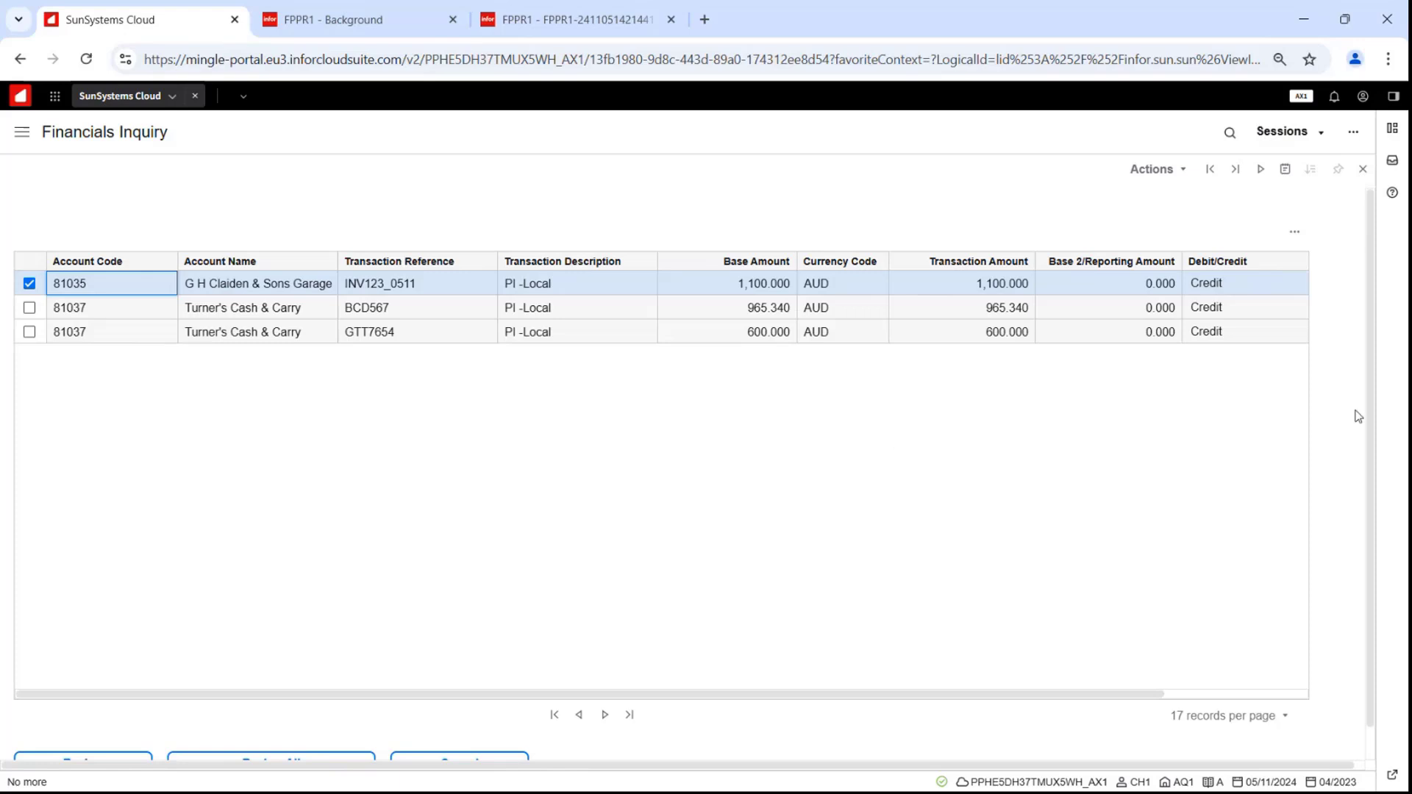
{"action": "scroll", "coordinate": [1367, 433], "scroll_direction": "down", "scroll_amount": 1}
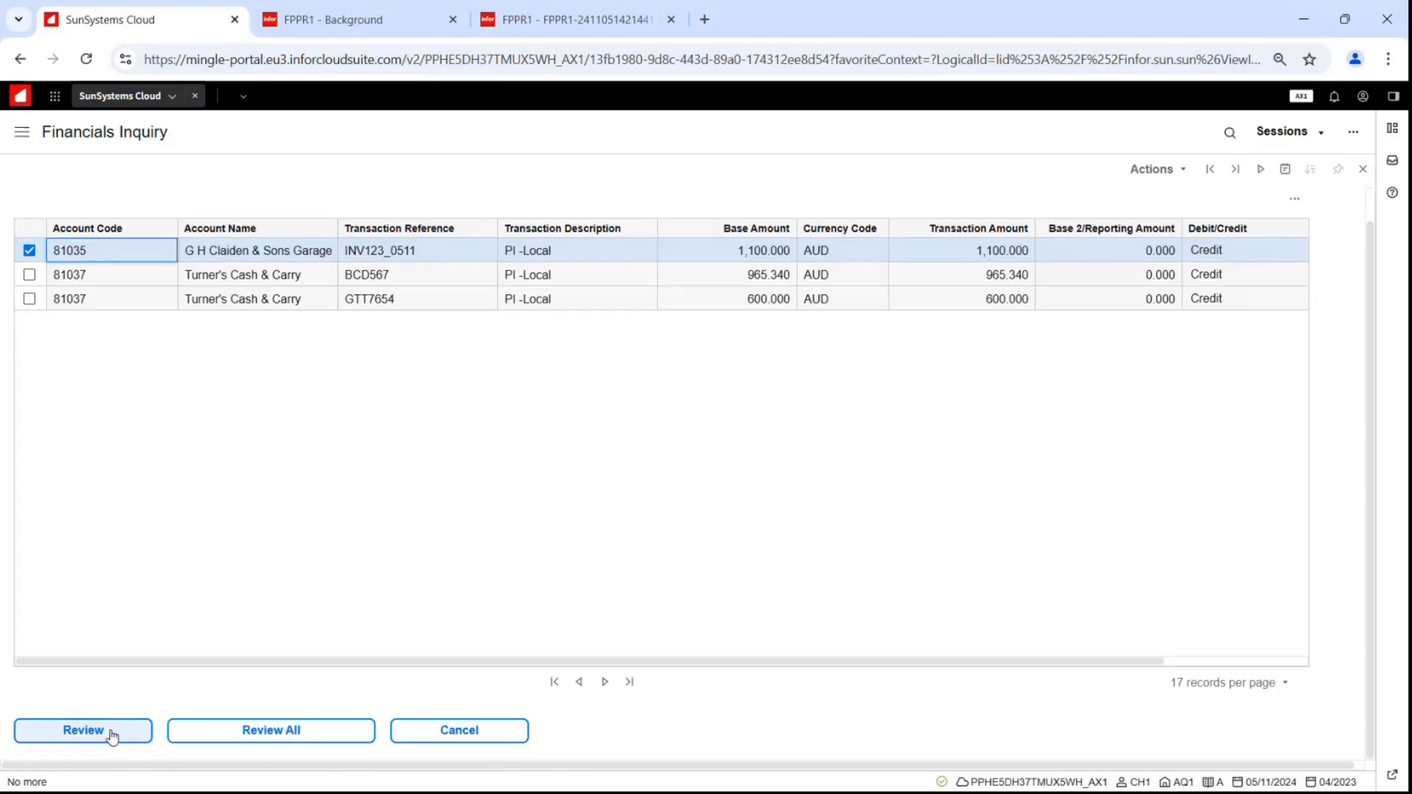
{"action": "left_click", "coordinate": [239, 739]}
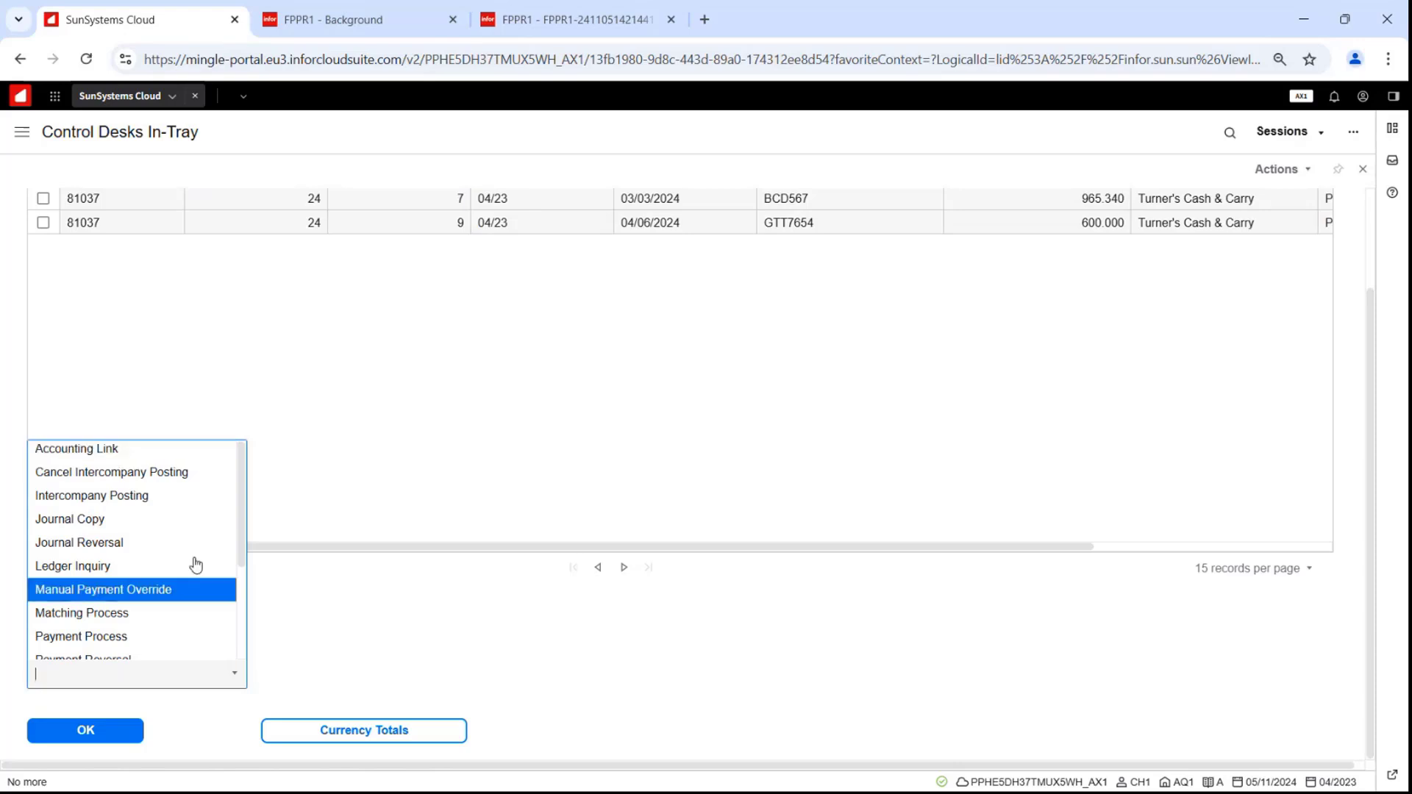
Step: Open the Saved Set Process for the reviewed transactions, choose Delete Selected Saved Set and cancel the maintenance
{"action": "scroll", "coordinate": [220, 559], "scroll_direction": "down", "scroll_amount": 2}
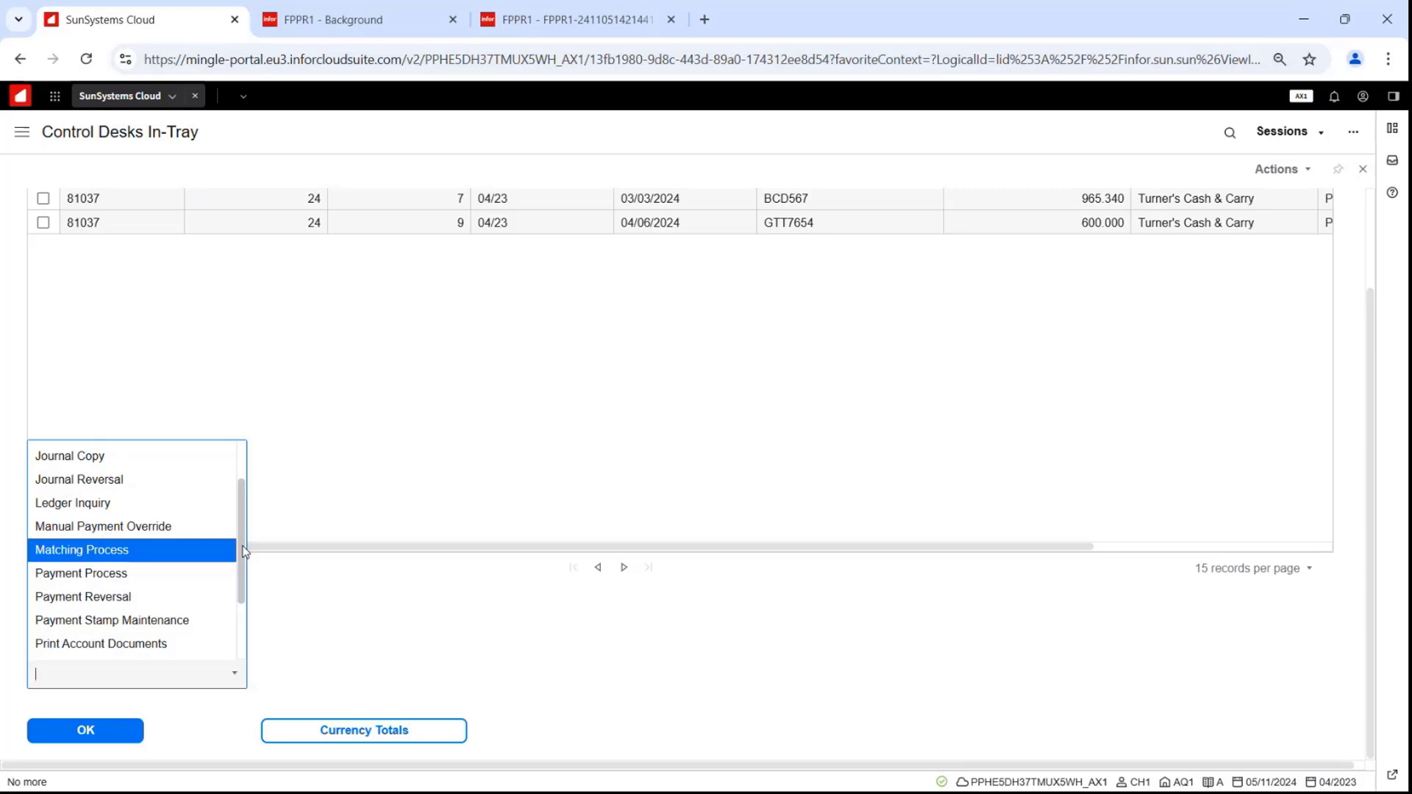
{"action": "scroll", "coordinate": [245, 552], "scroll_direction": "down", "scroll_amount": 2}
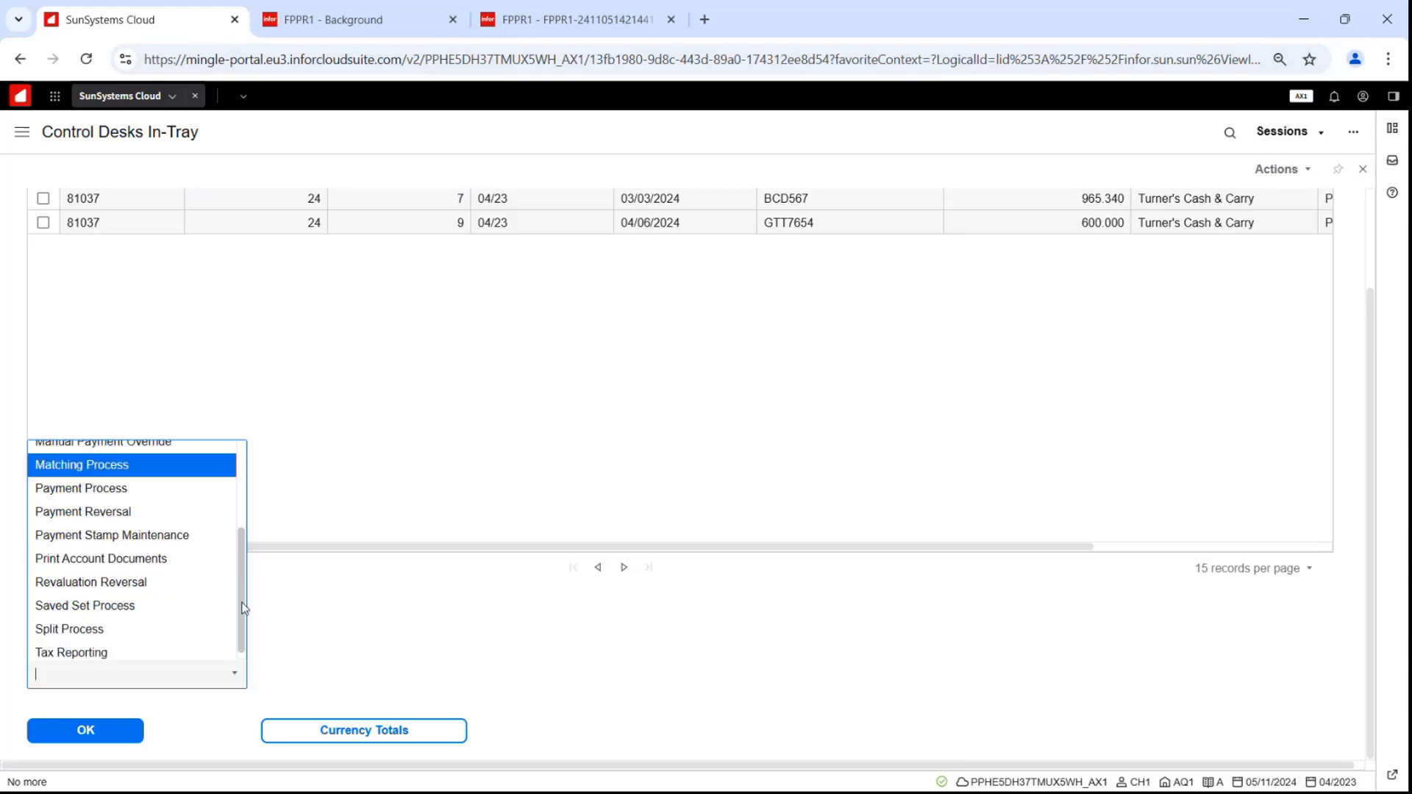
{"action": "left_click", "coordinate": [83, 597]}
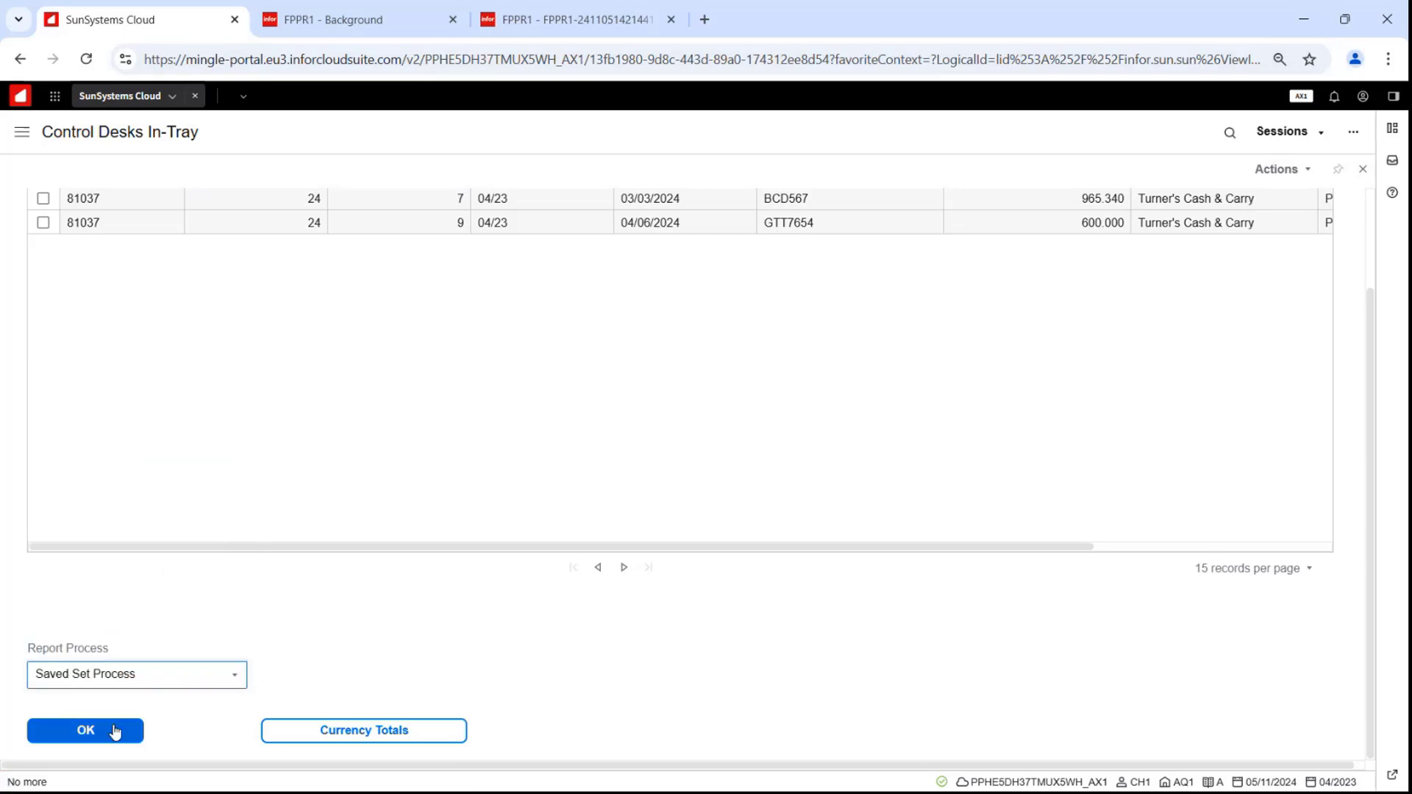
{"action": "left_click", "coordinate": [88, 732]}
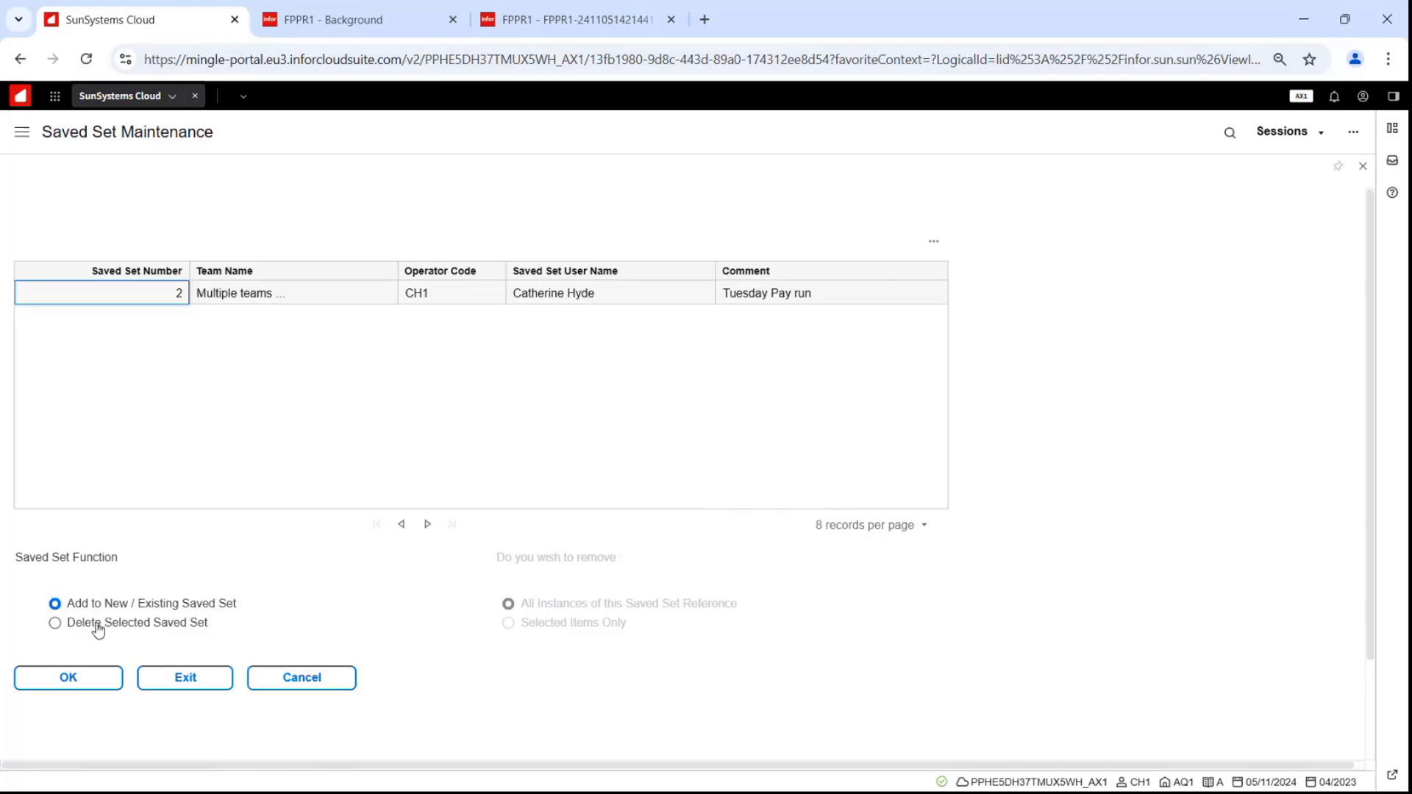
{"action": "left_click", "coordinate": [56, 625]}
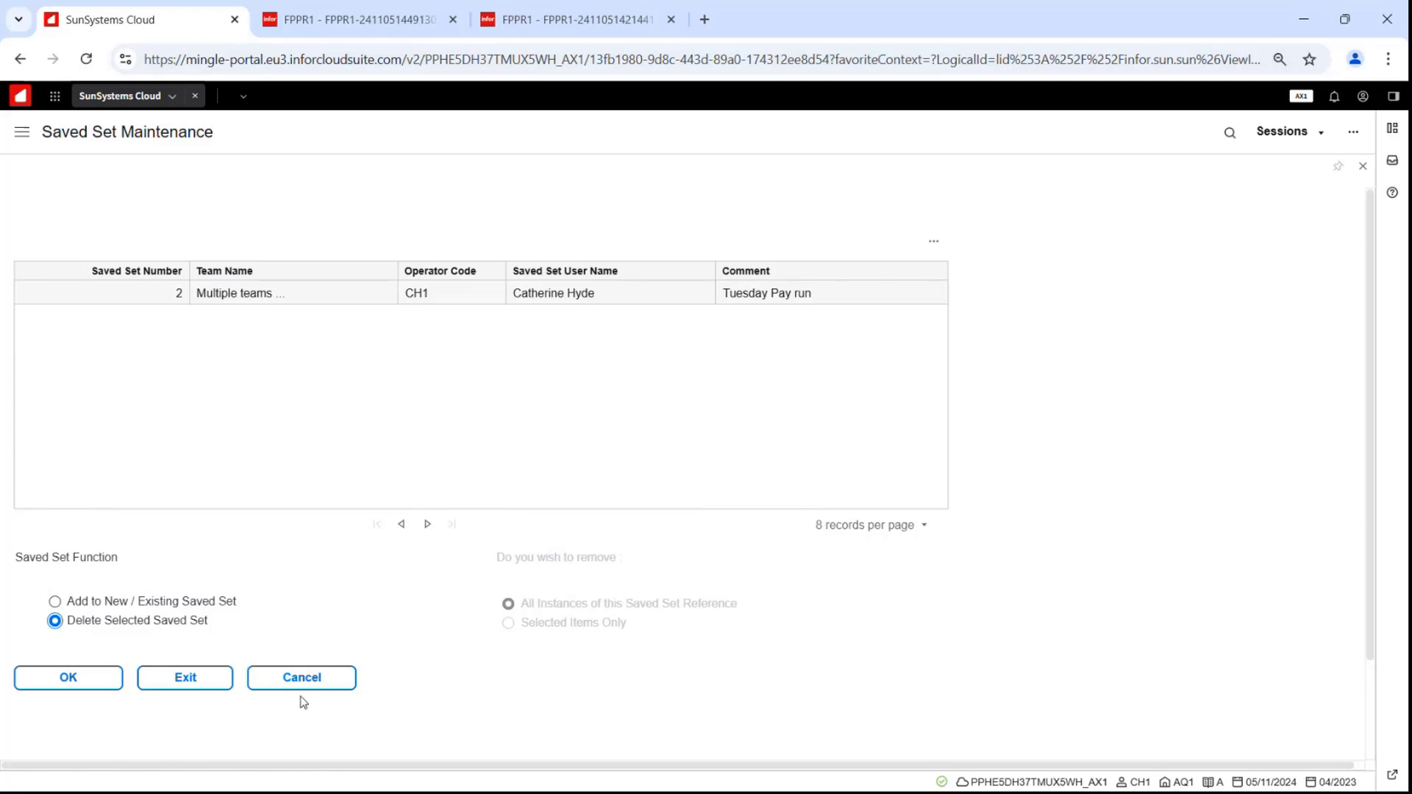
{"action": "left_click", "coordinate": [329, 684]}
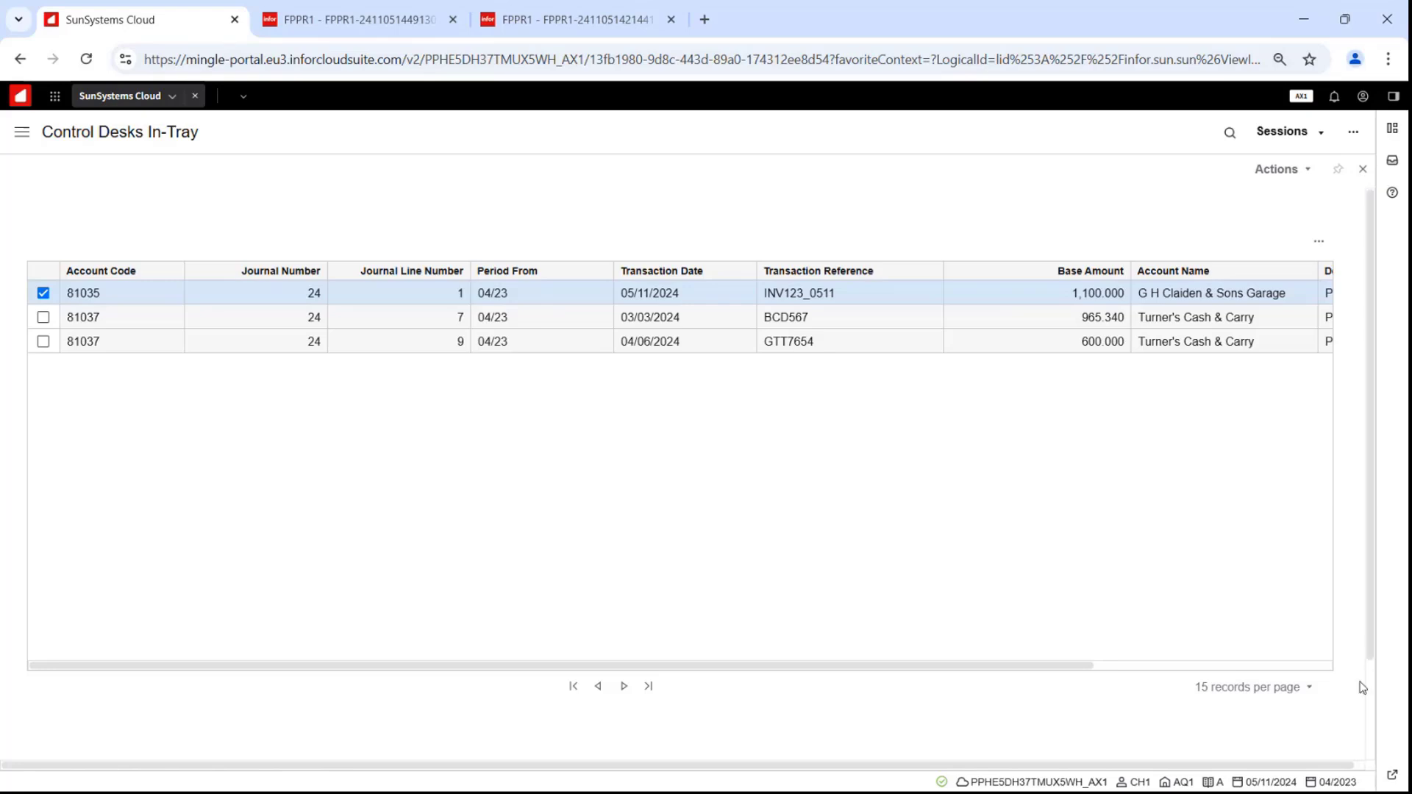
Step: Open the Payment Process with Post Transactions set to Yes, then close the payment run and the inquiry without running it
{"action": "scroll", "coordinate": [1373, 646], "scroll_direction": "down", "scroll_amount": 2}
{"action": "left_click", "coordinate": [133, 685]}
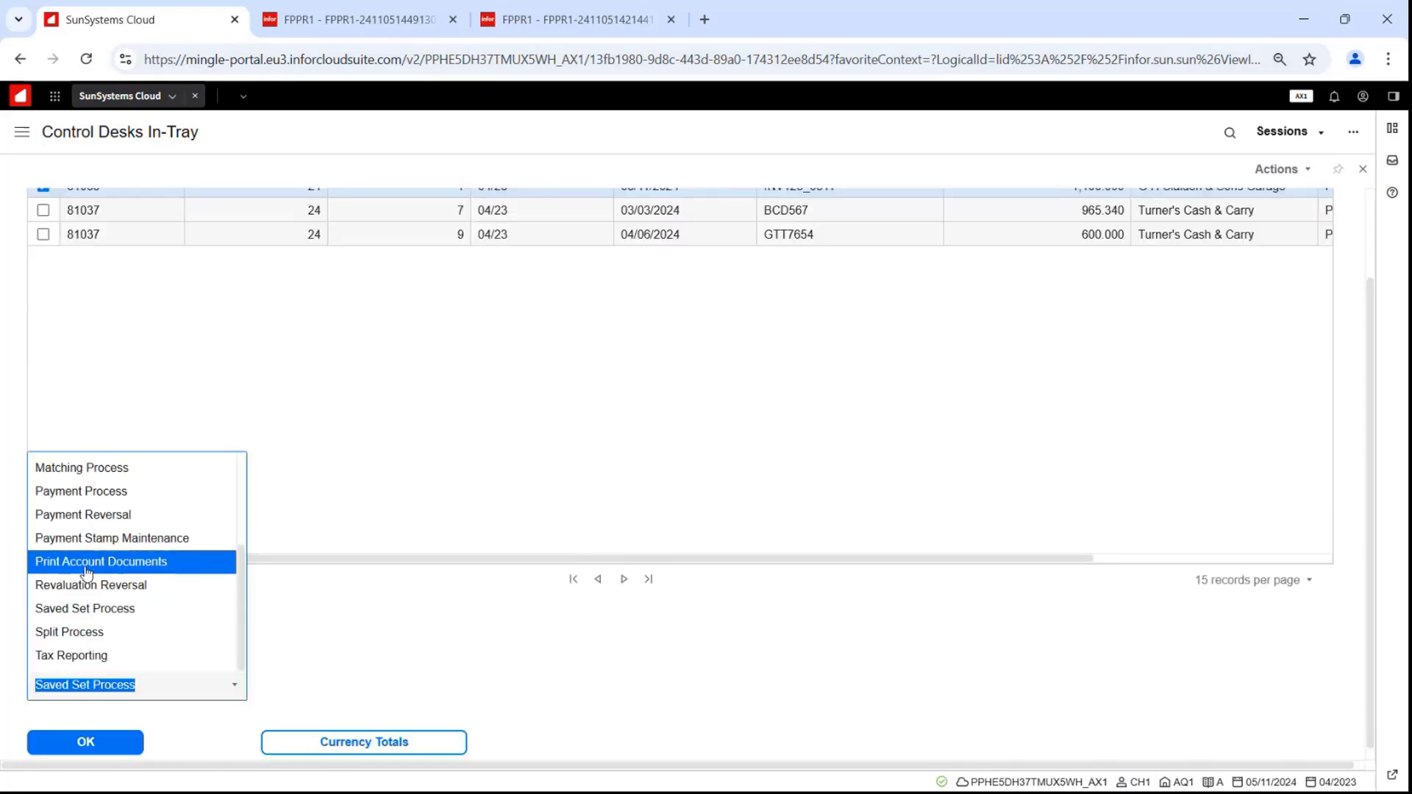
{"action": "left_click", "coordinate": [83, 491]}
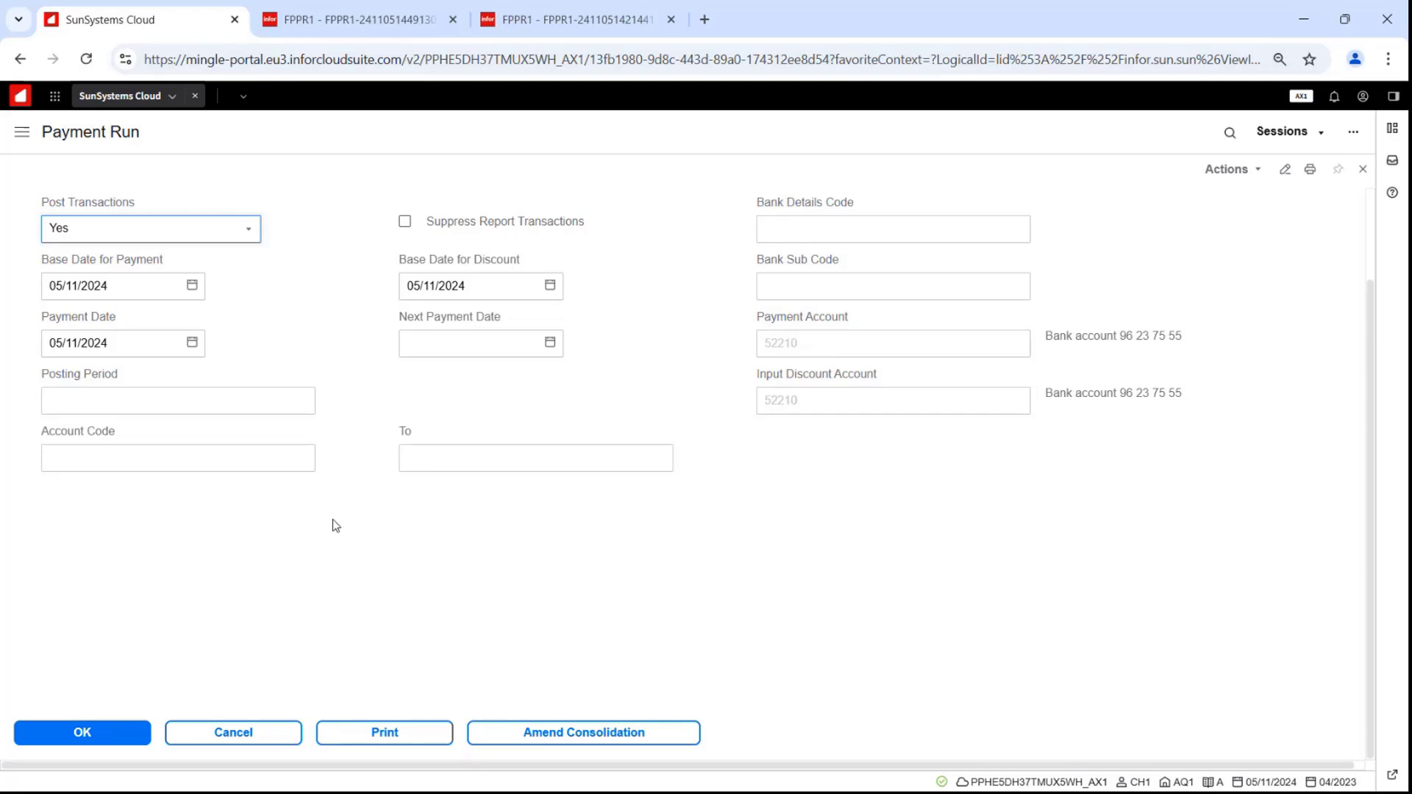
{"action": "left_click", "coordinate": [1362, 171]}
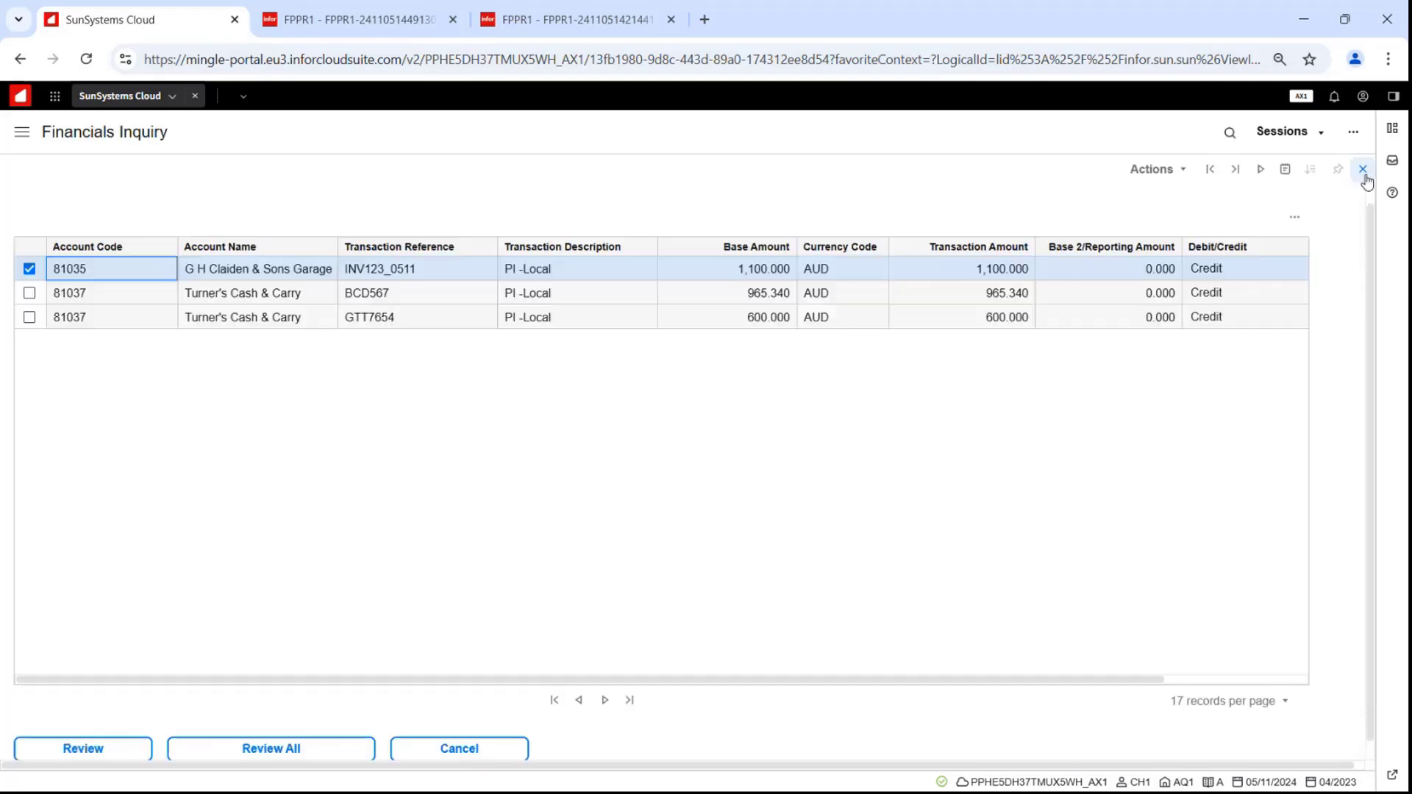
{"action": "left_click", "coordinate": [1362, 171]}
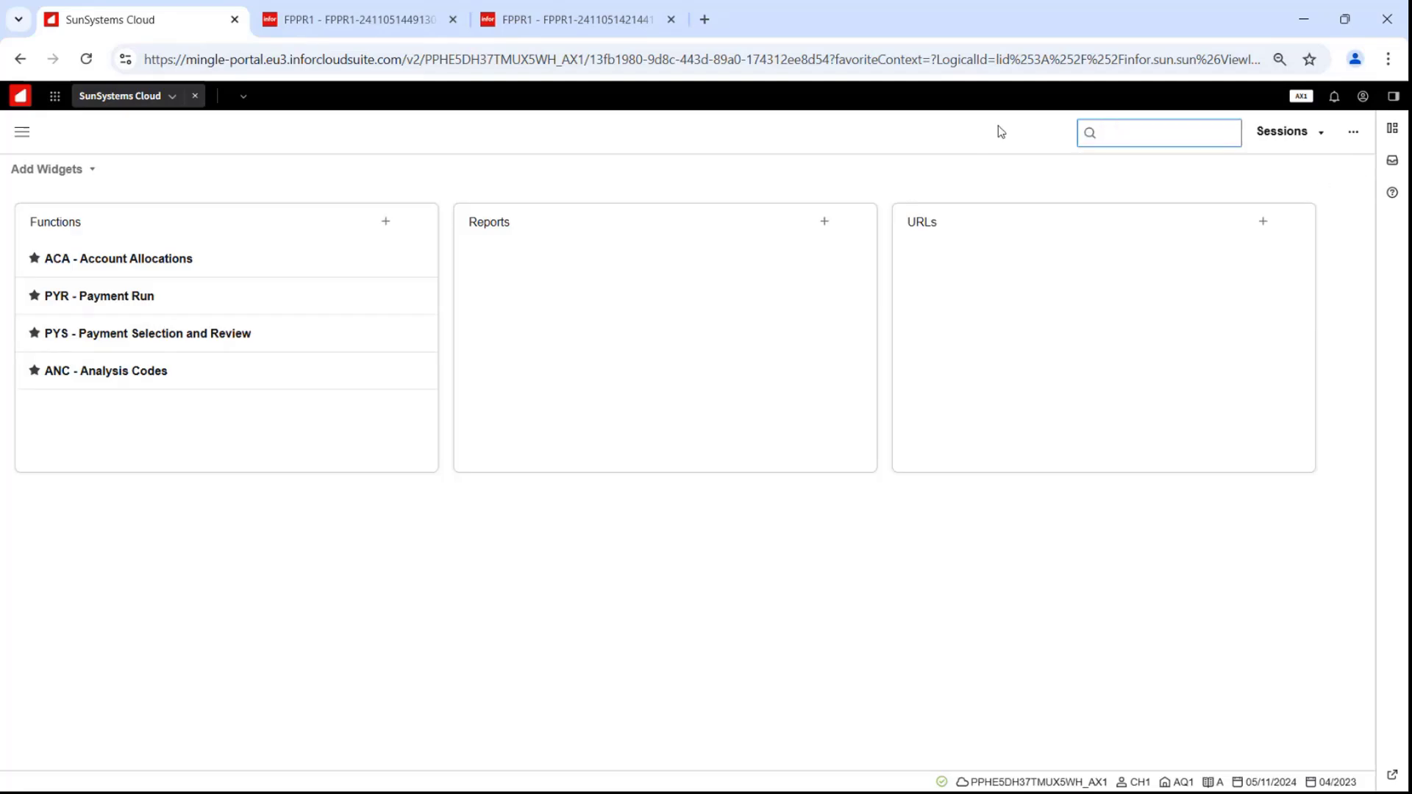
{"action": "type", "text": "pys"}
{"action": "key", "text": "Return"}
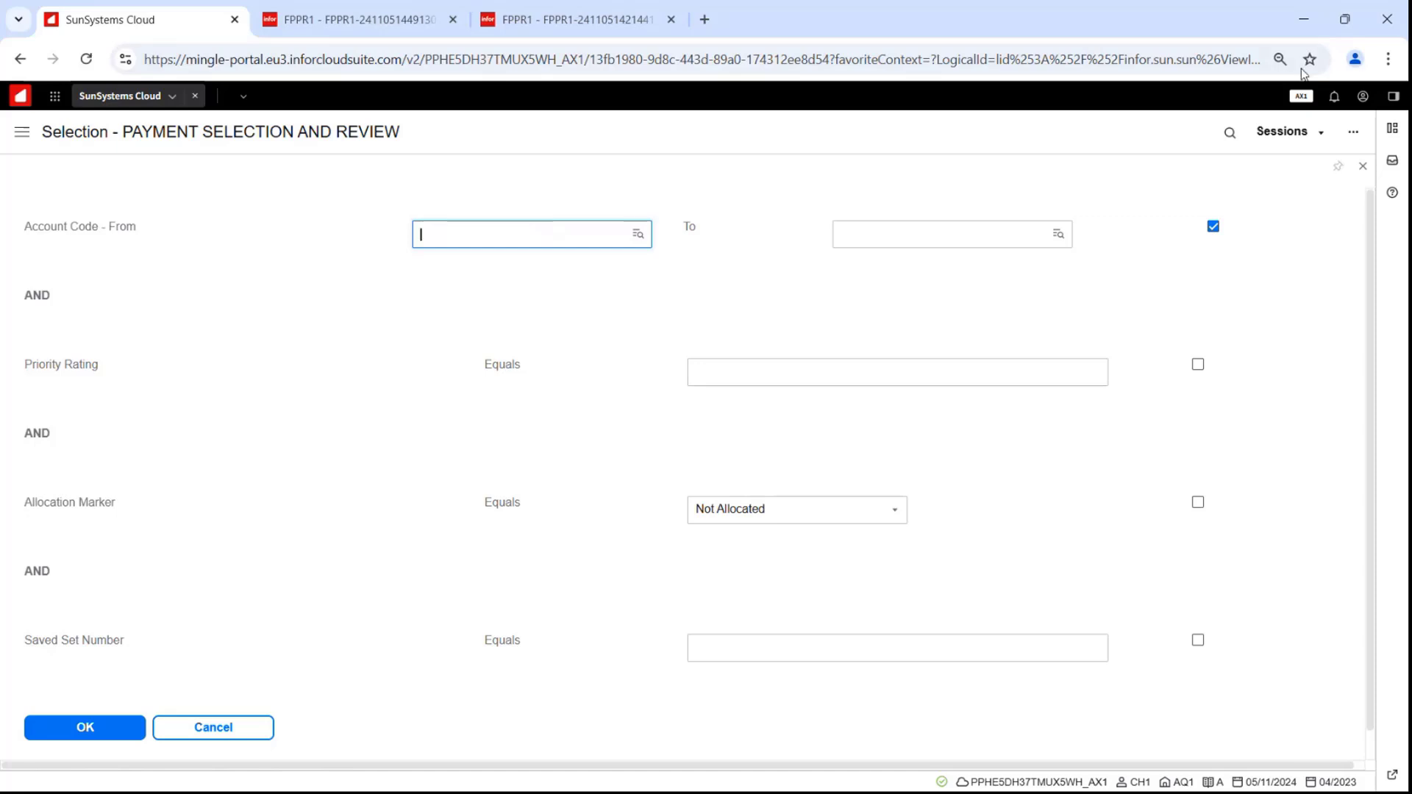
{"action": "left_click", "coordinate": [1362, 167]}
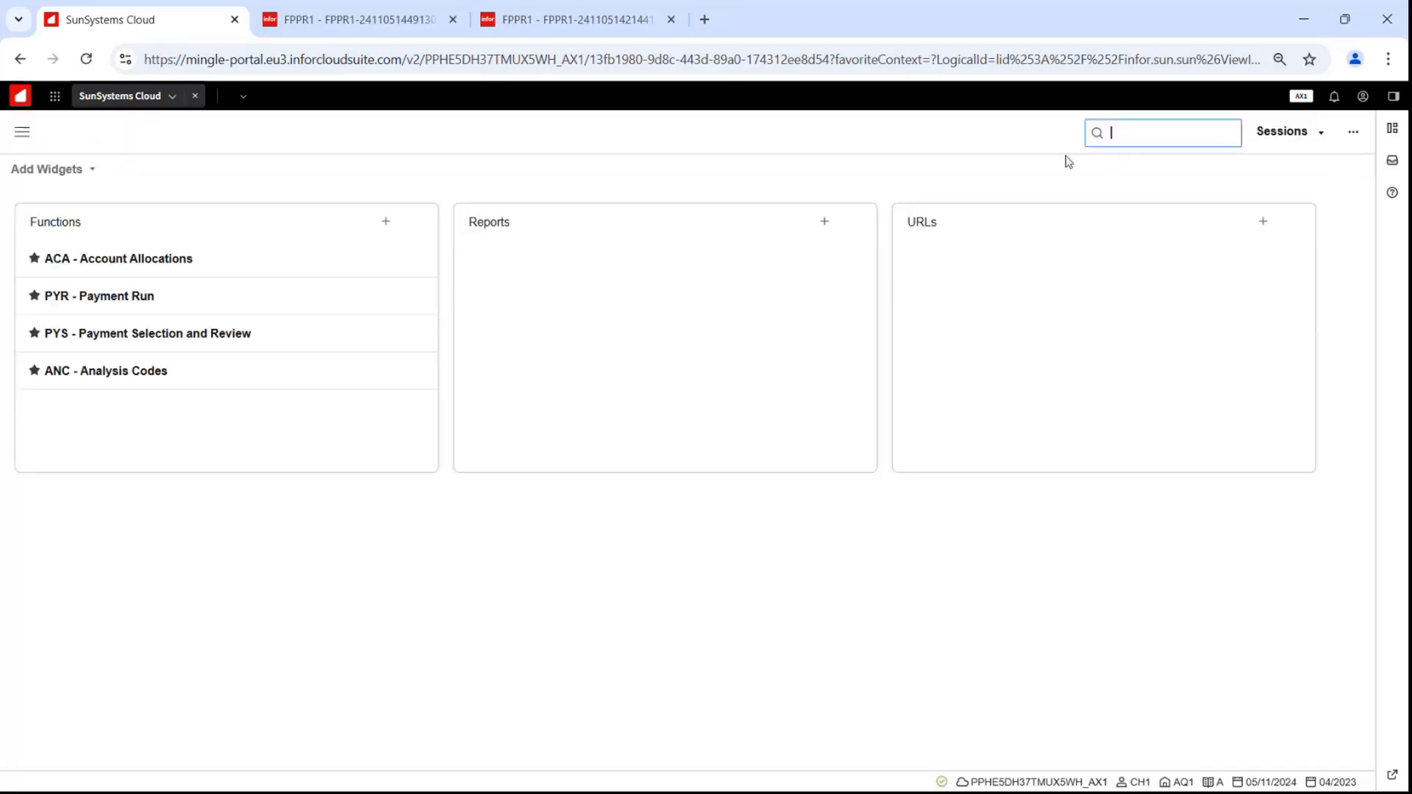